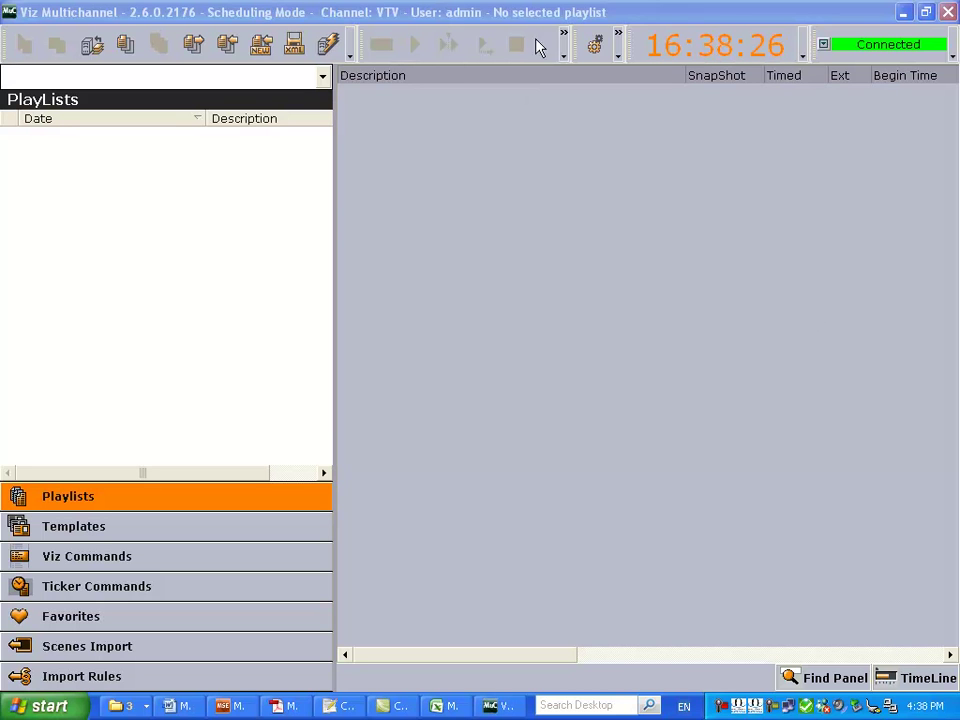
# - Add a new channel named VTV in the Settings window
pyautogui.click(595, 45)
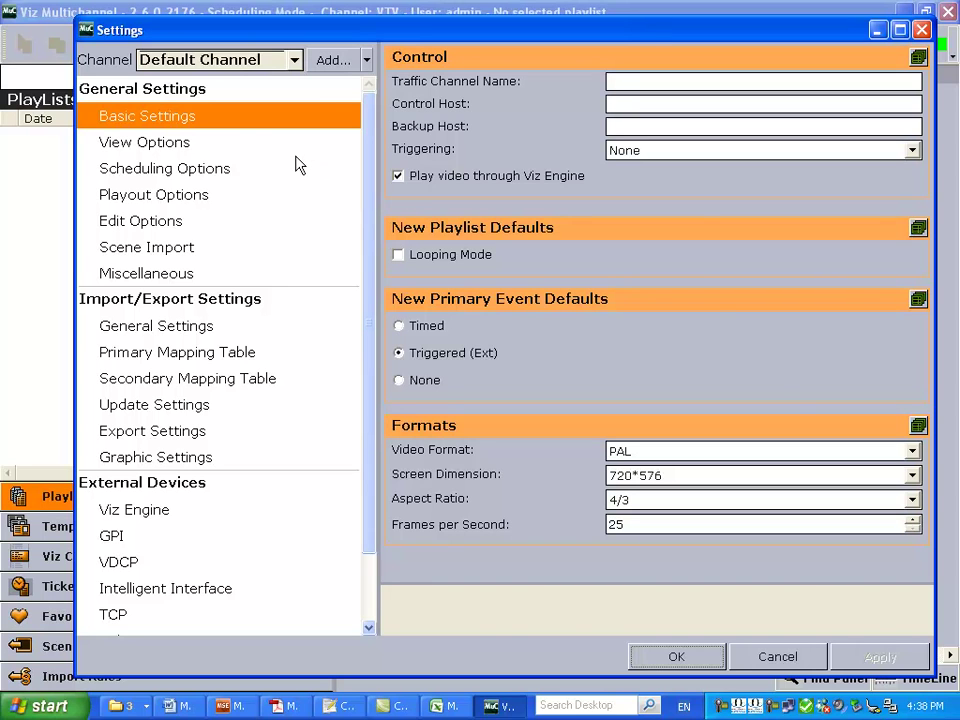
pyautogui.click(331, 60)
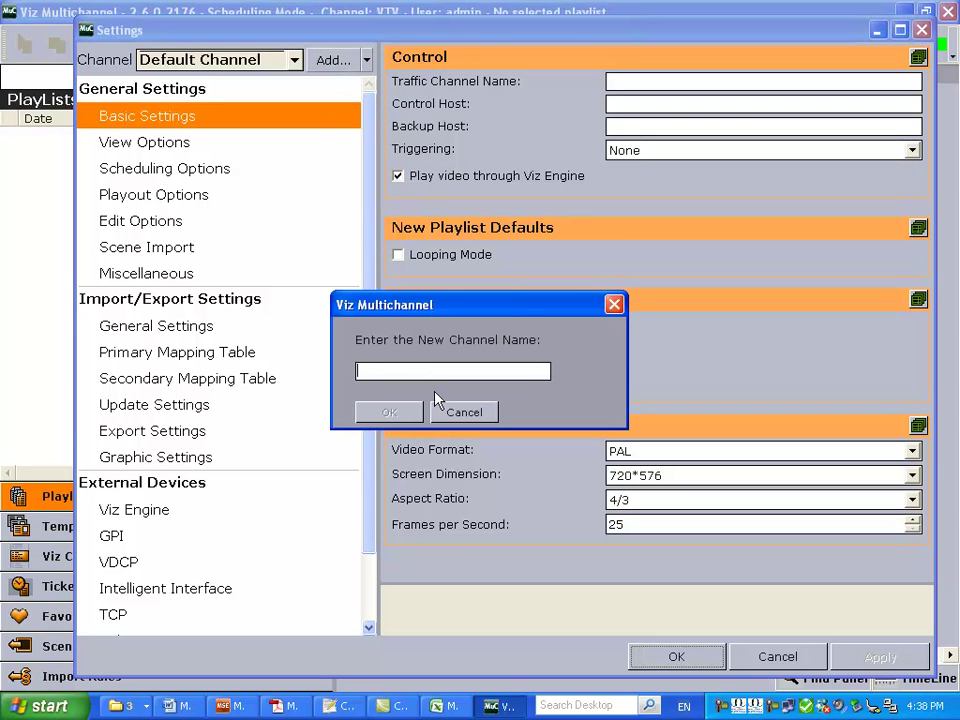
pyautogui.write('VTV')
pyautogui.press('Return')
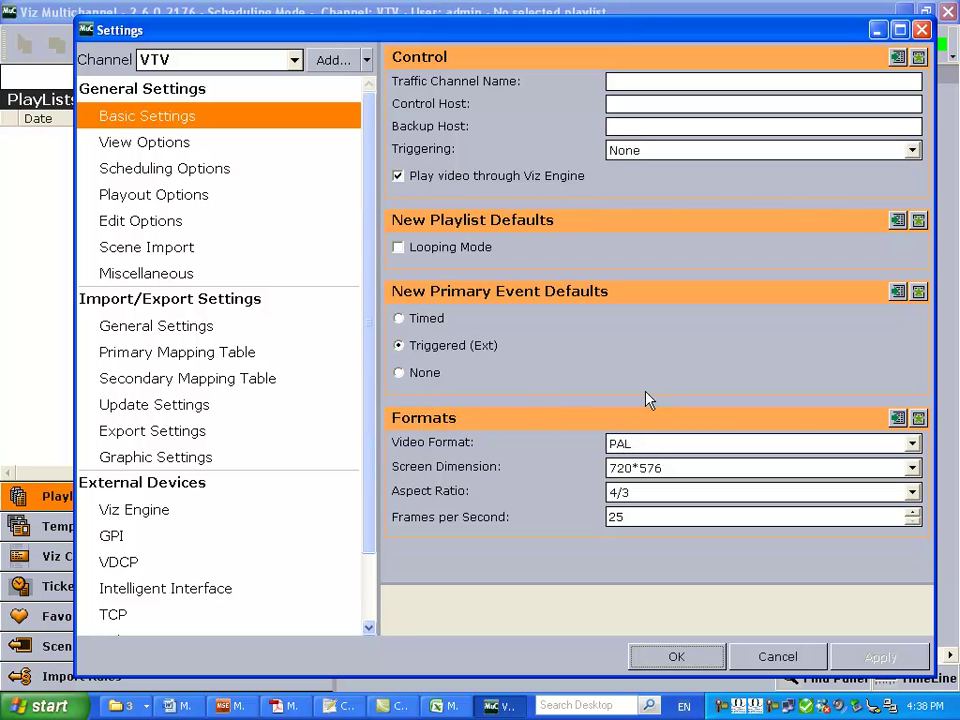
# - Set VTV's Traffic Channel Name to 01, matching the spreadsheet's CHANNEL_CODE
pyautogui.click(445, 706)
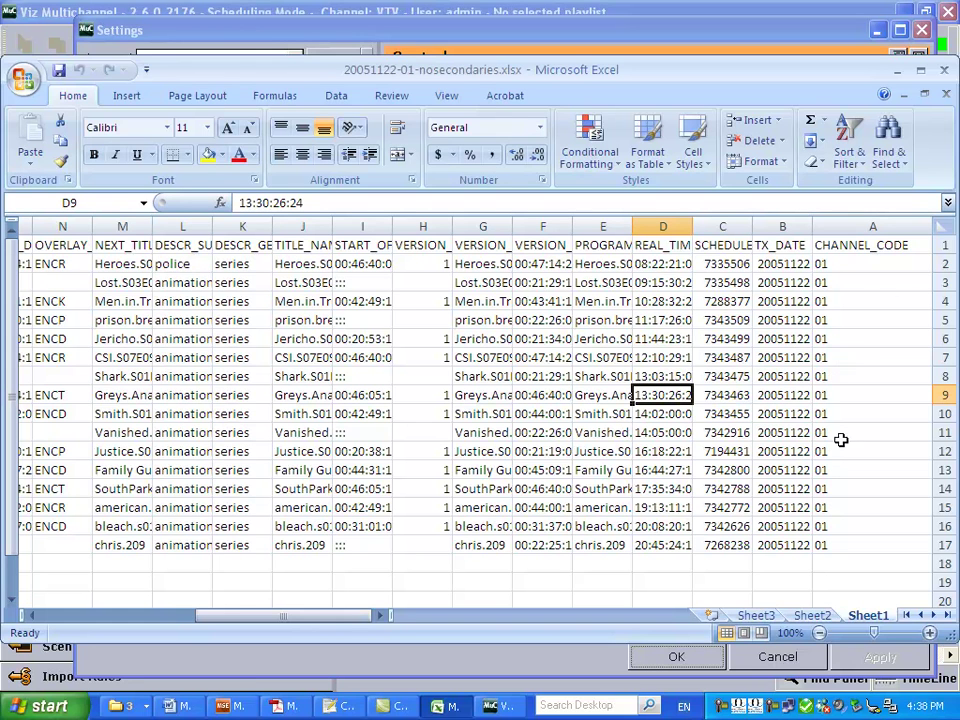
pyautogui.click(495, 706)
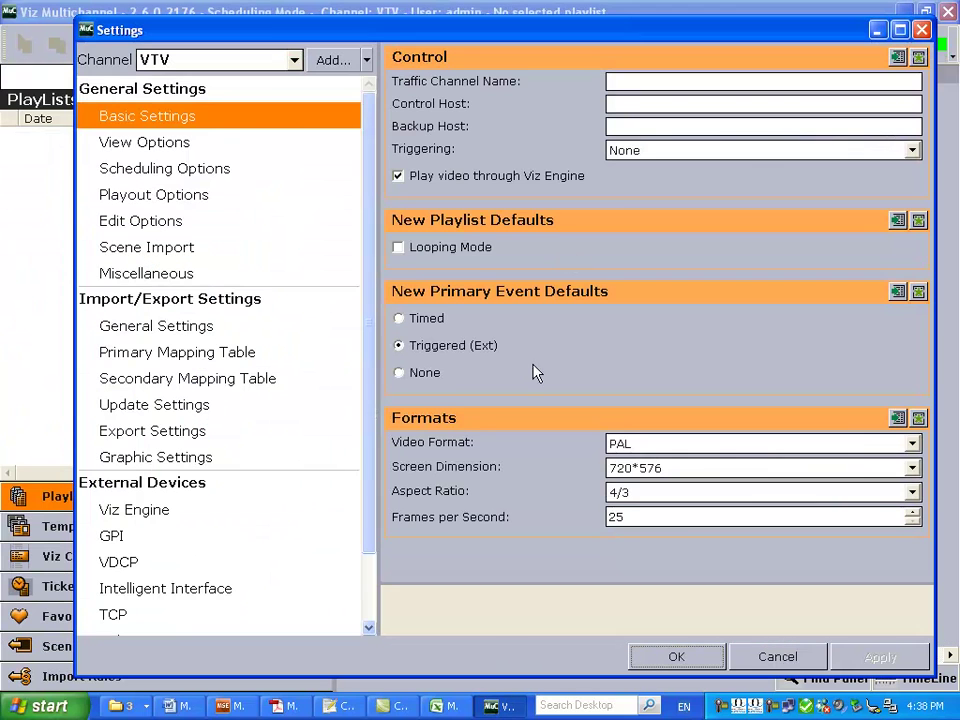
pyautogui.click(671, 86)
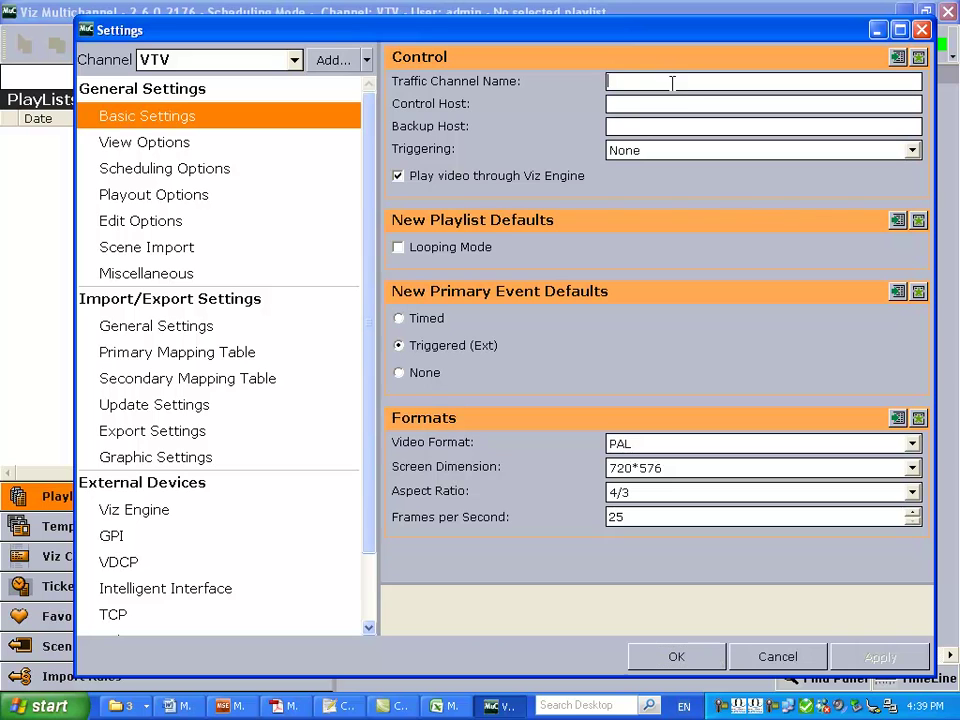
pyautogui.write('01')
# - Apply the channel name and load mapping_primary_event.xml as VTV's primary mapping table
pyautogui.click(866, 657)
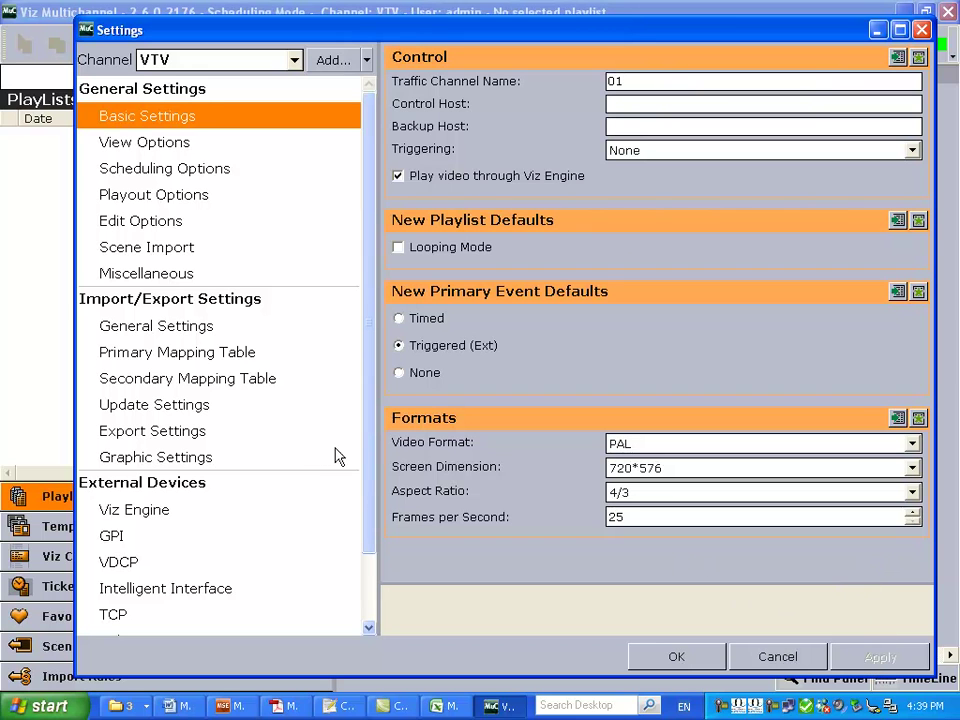
pyautogui.click(180, 357)
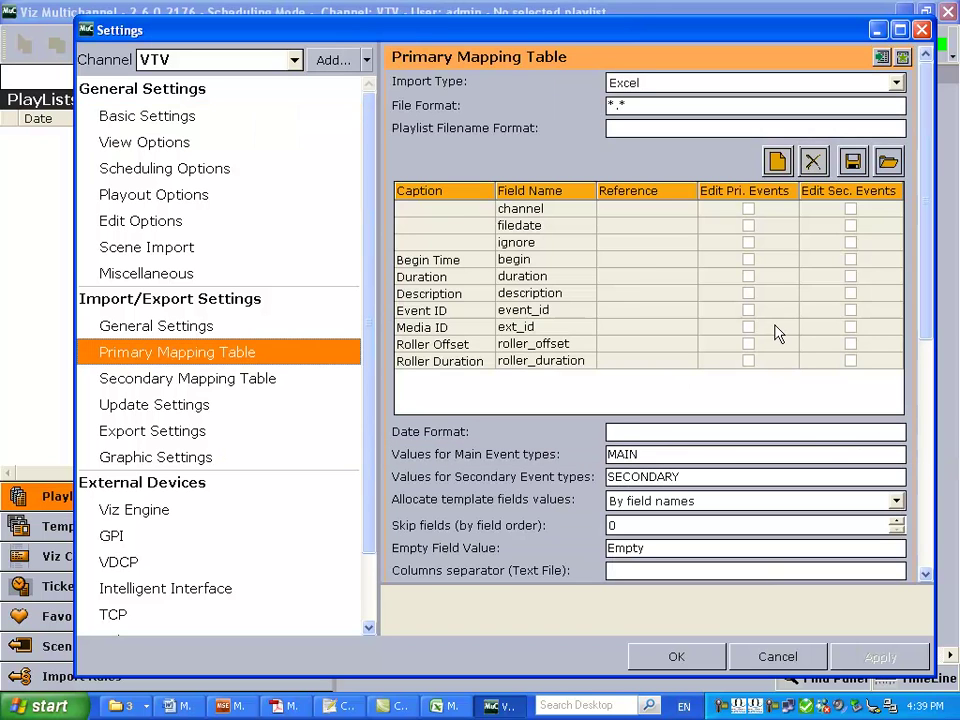
pyautogui.click(887, 162)
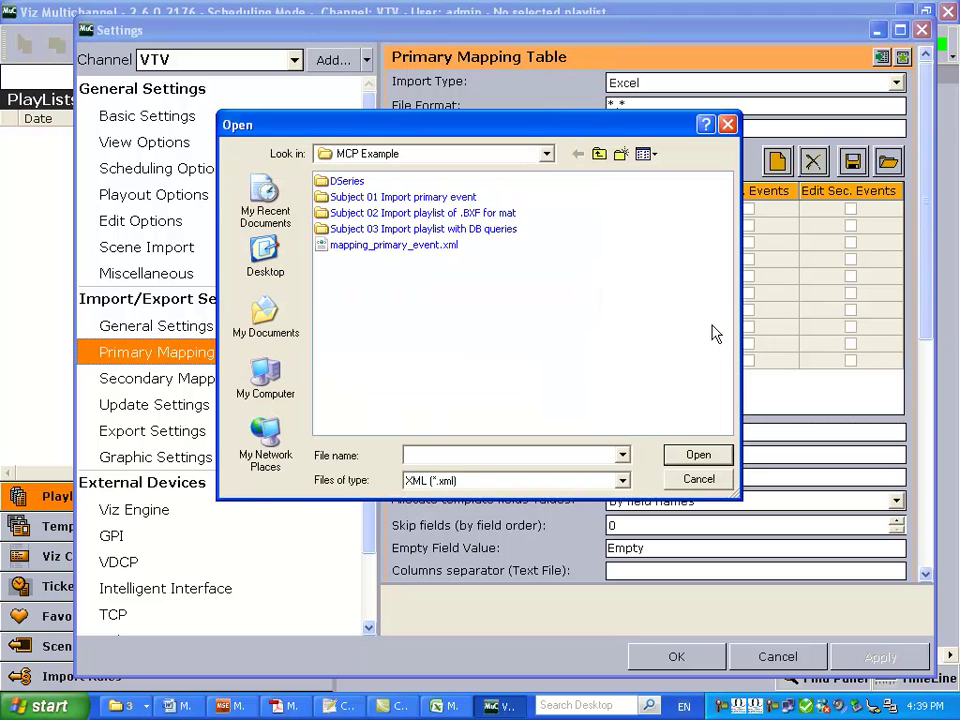
pyautogui.click(412, 245)
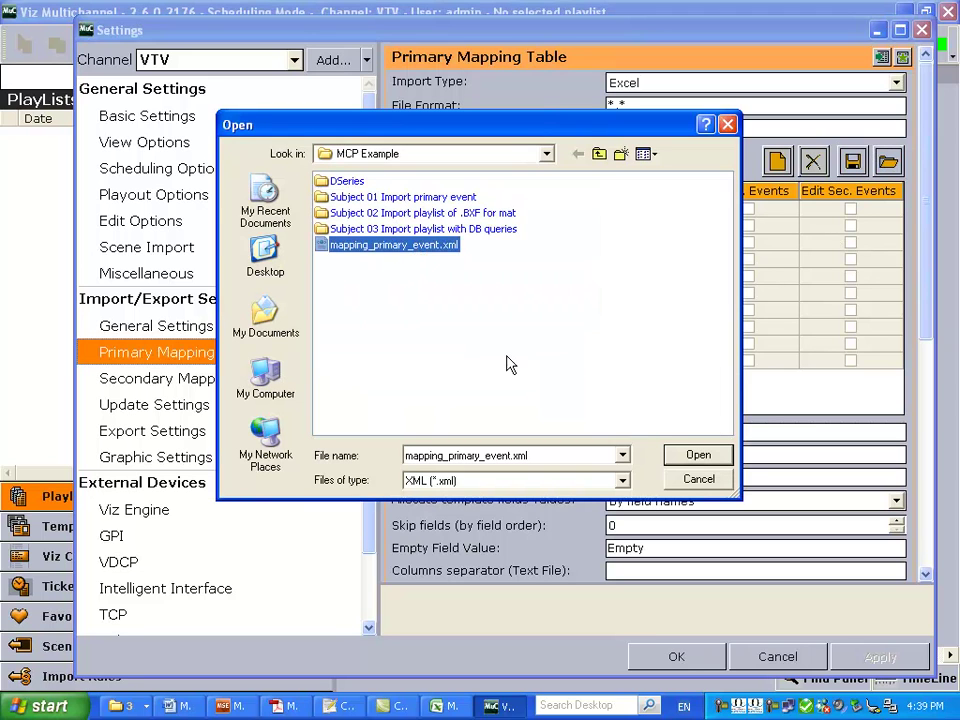
pyautogui.click(698, 455)
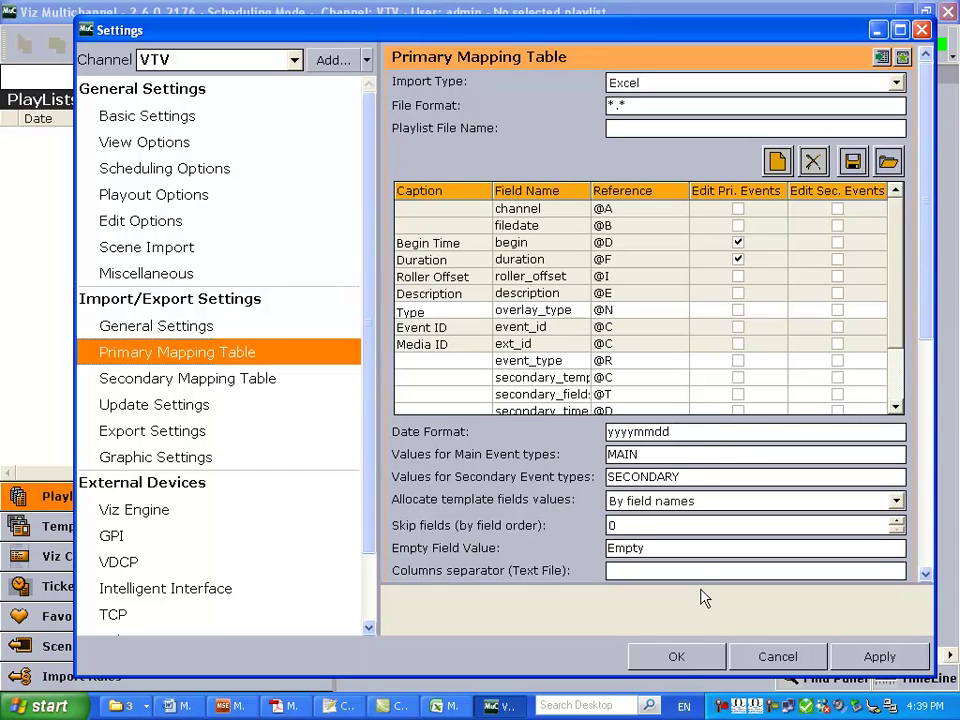
# - Save and close the settings, then switch to the VTV channel
pyautogui.click(677, 660)
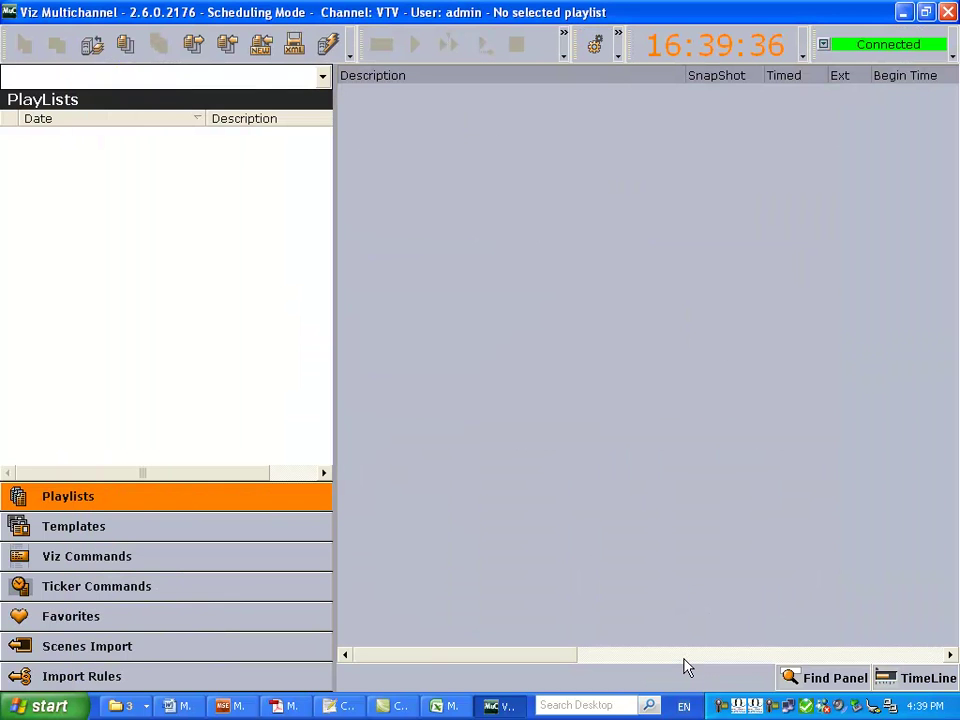
pyautogui.click(330, 76)
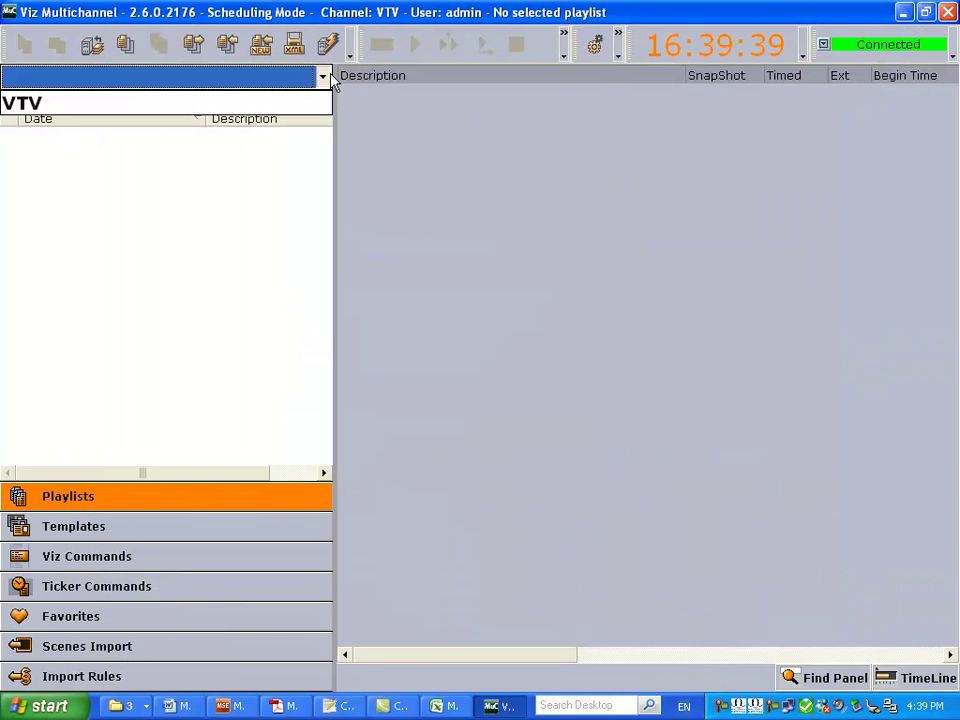
pyautogui.click(279, 106)
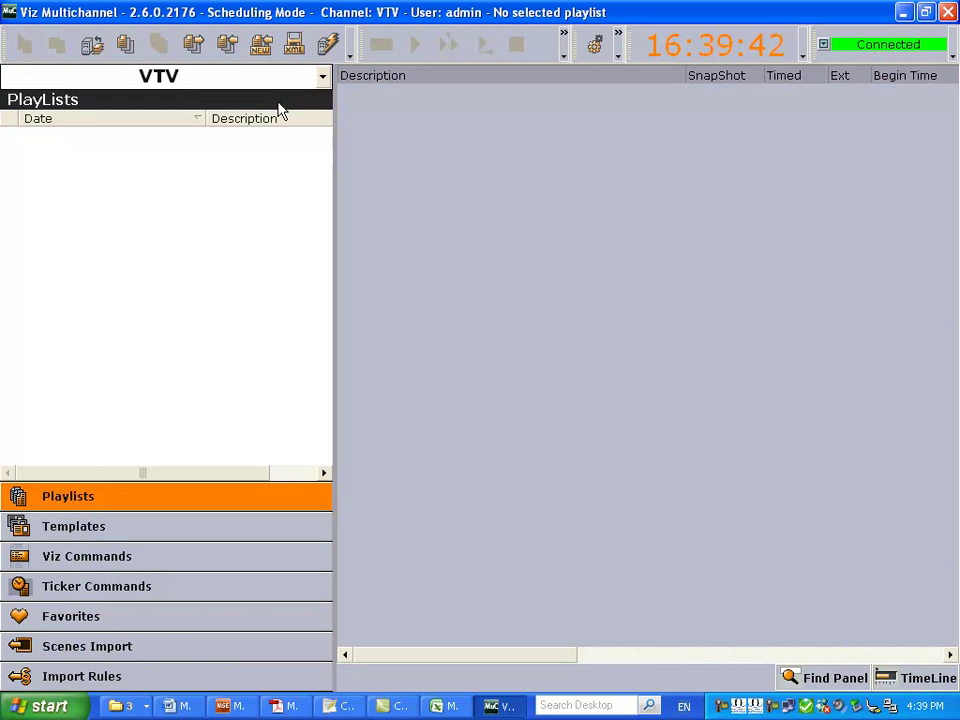
pyautogui.click(261, 46)
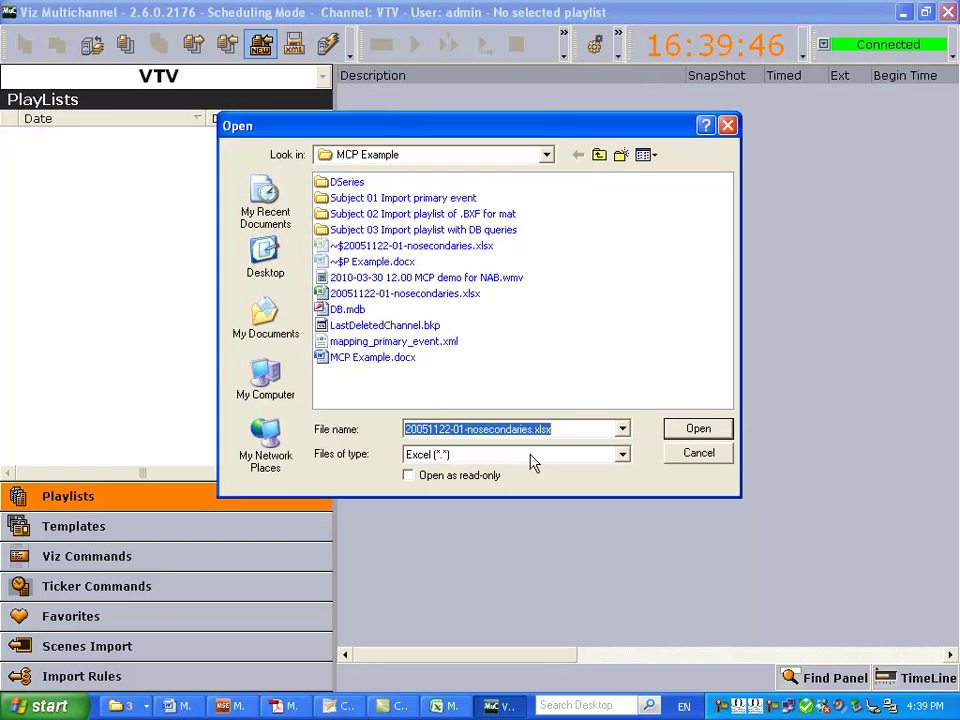
pyautogui.click(360, 293)
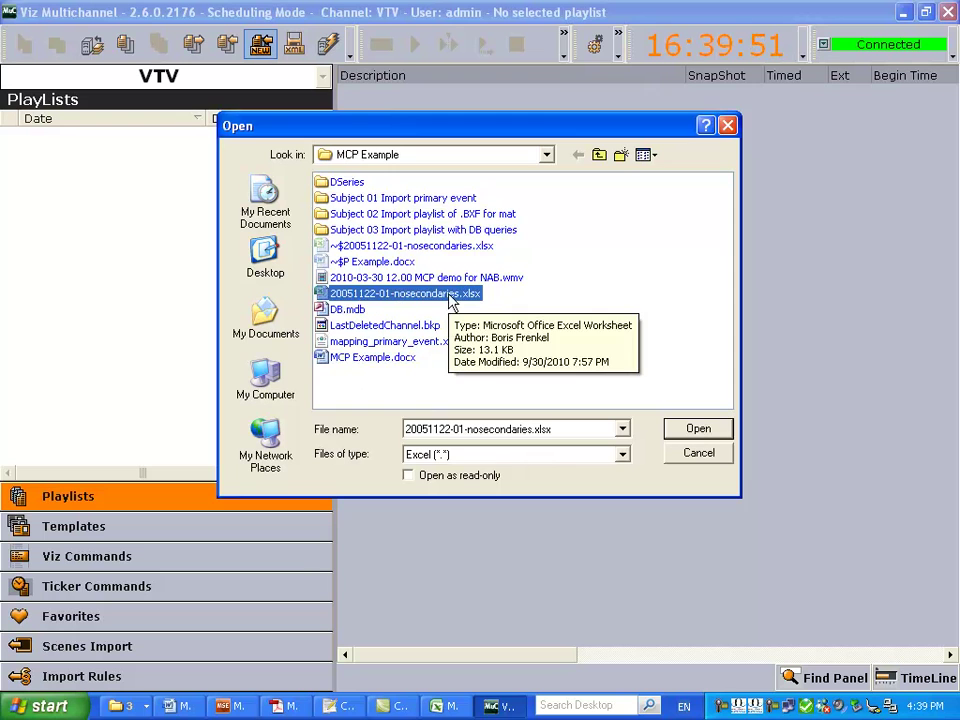
pyautogui.click(698, 432)
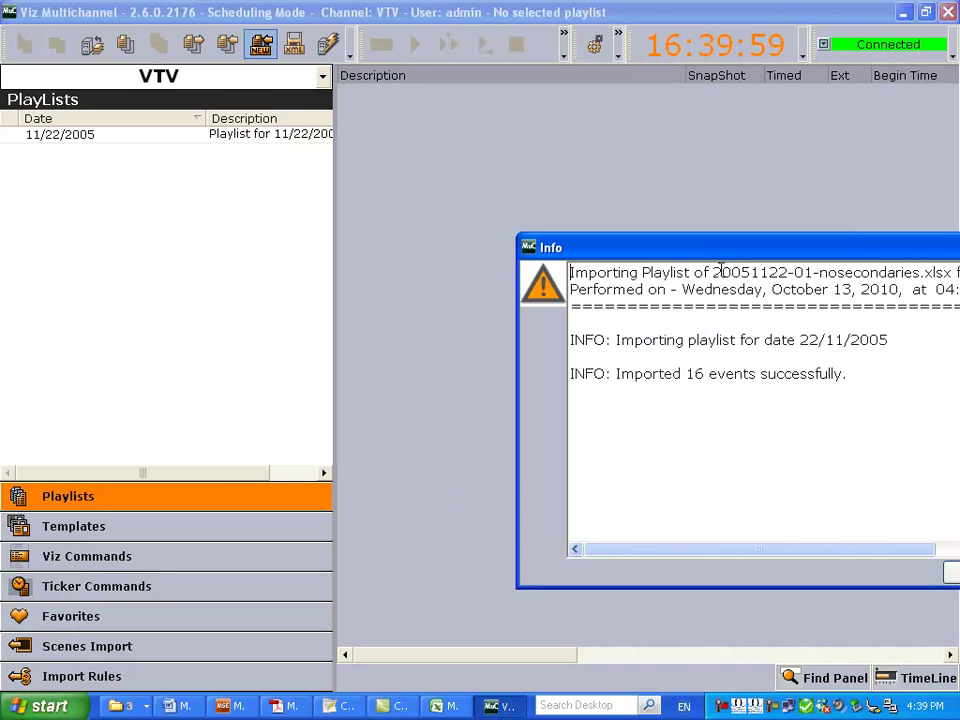
pyautogui.moveTo(724, 253); pyautogui.dragTo(540, 201)
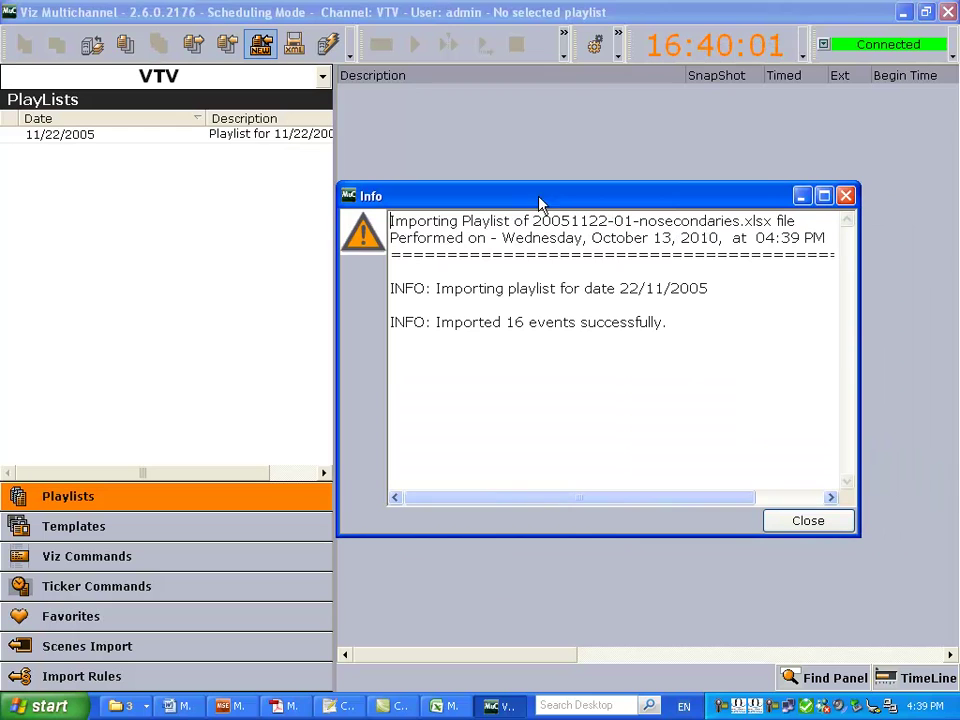
pyautogui.click(786, 522)
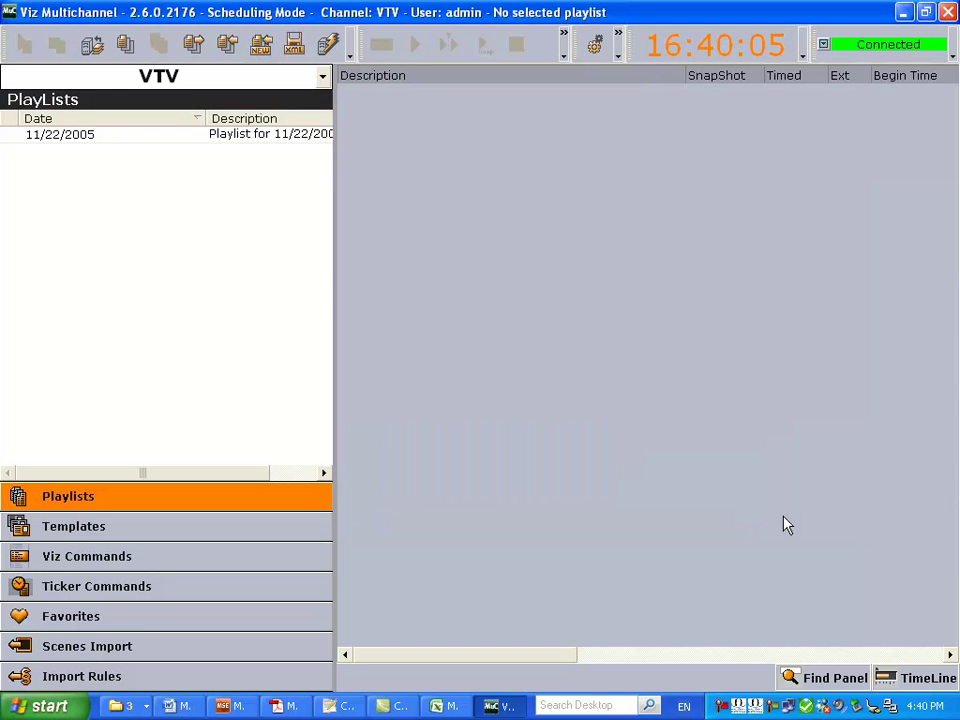
# - Open the 11/22/2005 playlist to show its 16 events and begin times
pyautogui.click(95, 136)
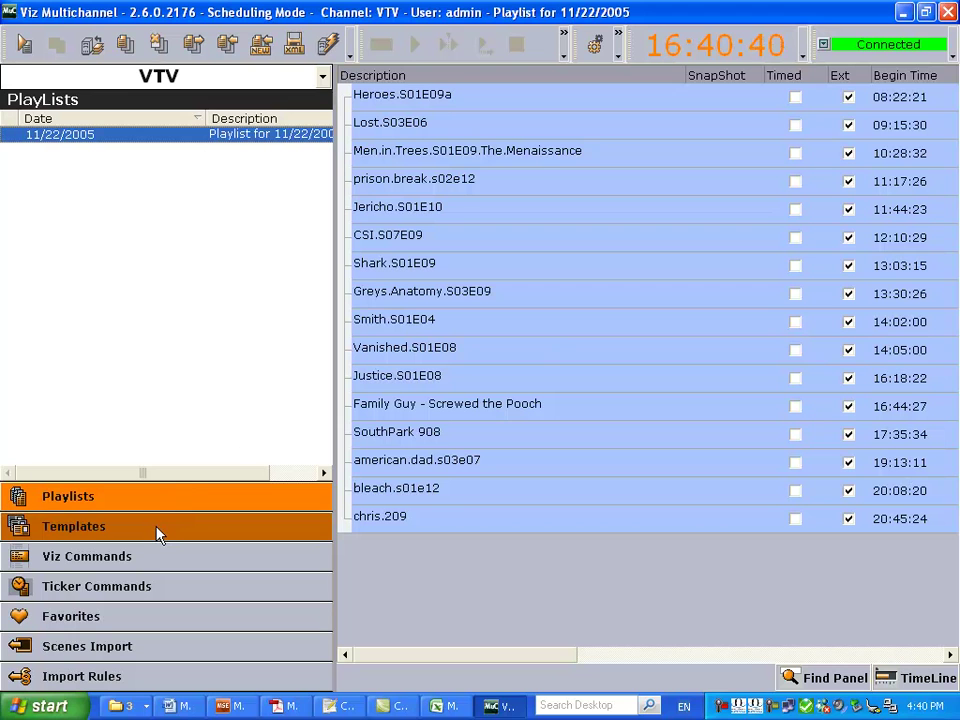
# - Import the sq-3lines-a scene despite the DVE warning, then bring up the MCP_beta.pdf manual
pyautogui.click(124, 648)
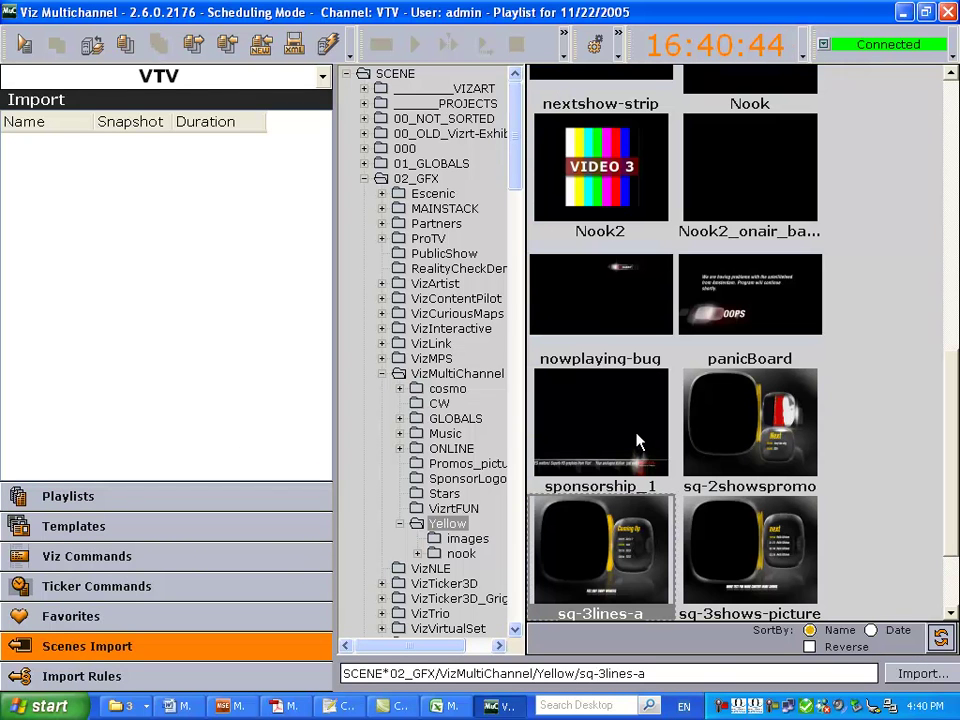
pyautogui.click(604, 537)
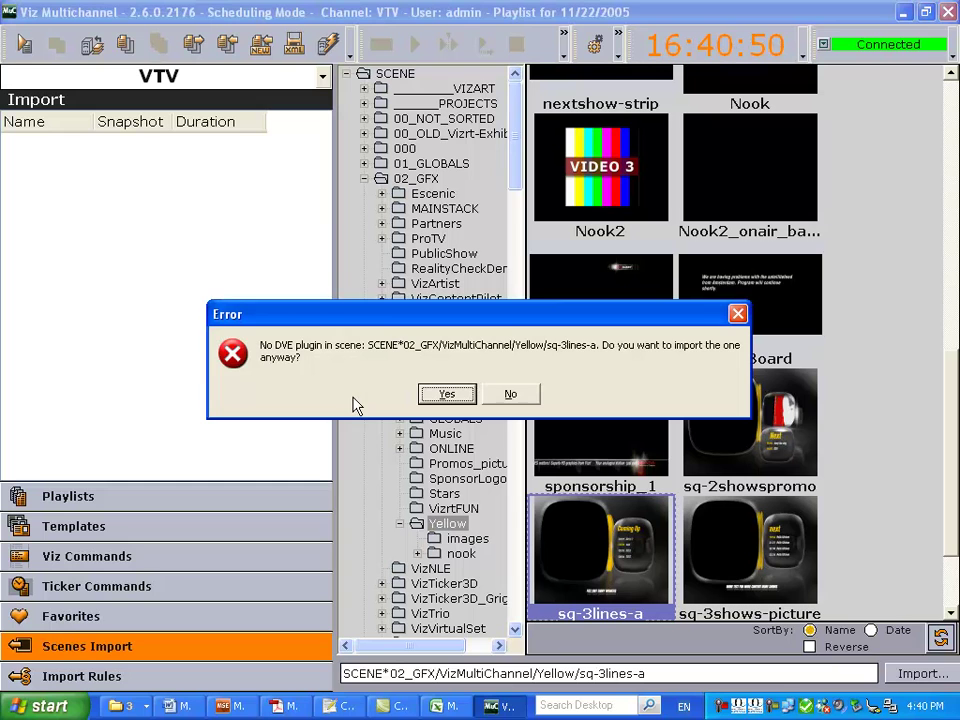
pyautogui.click(446, 394)
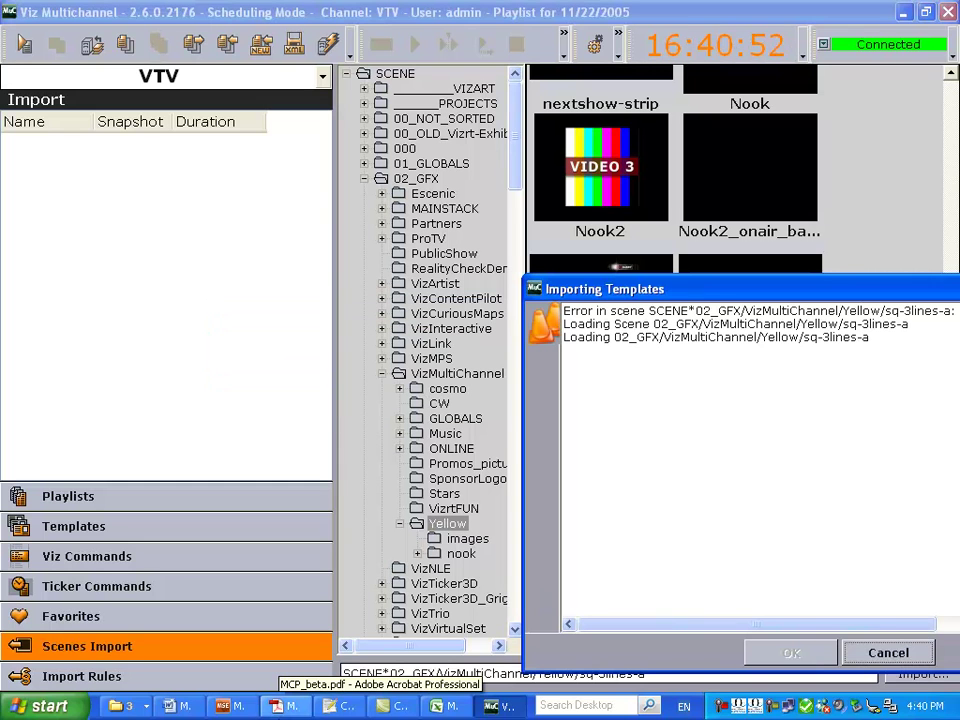
pyautogui.click(282, 708)
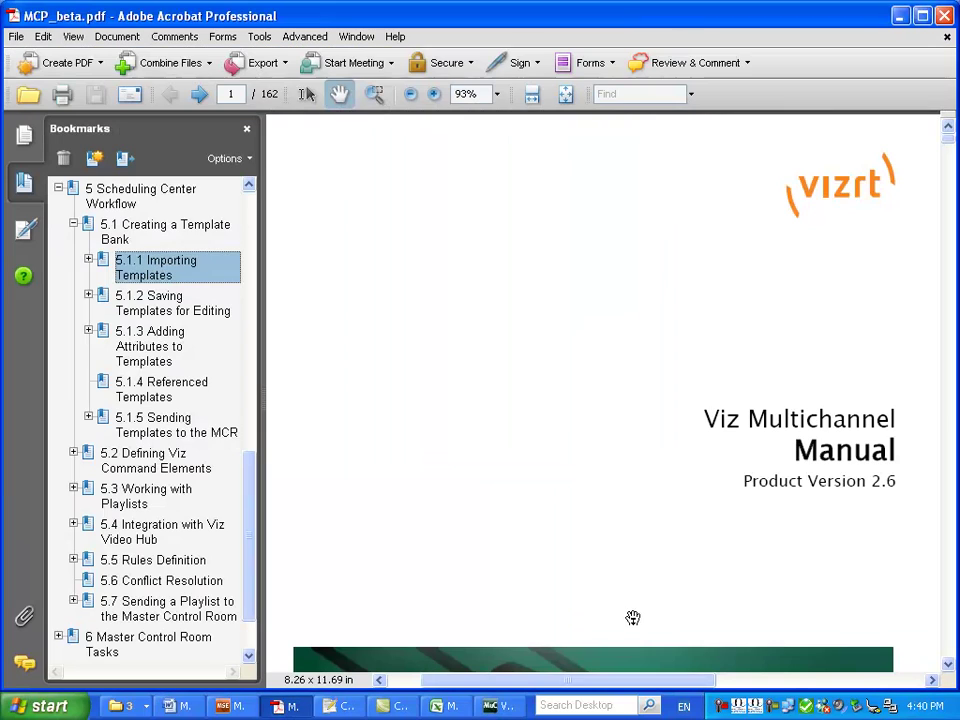
# - Read the manual's 5.1.1 Importing Templates section
pyautogui.click(150, 266)
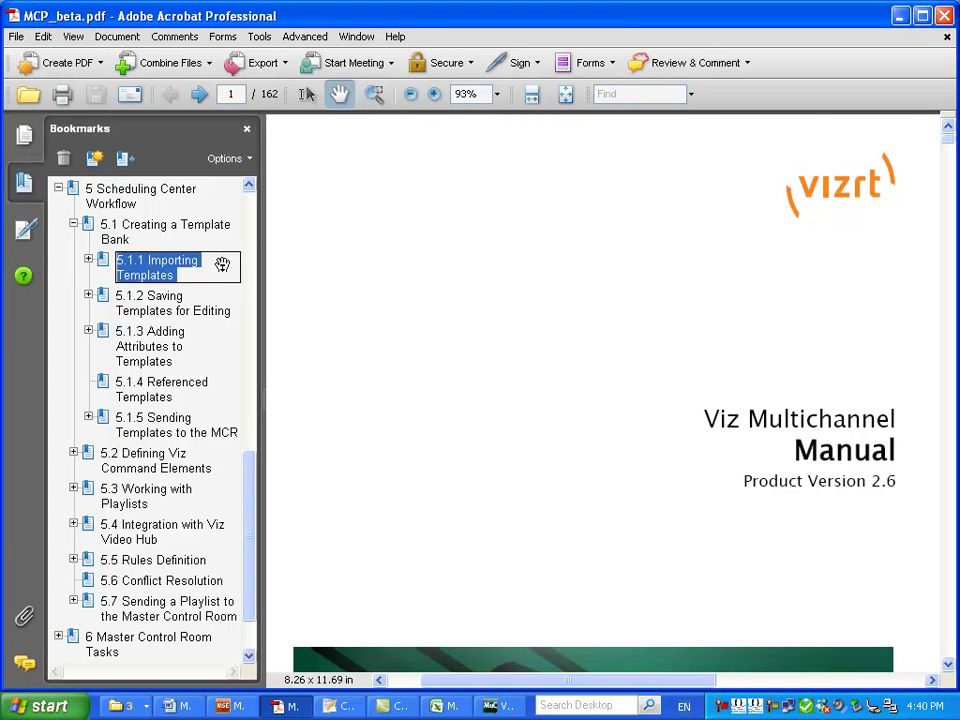
pyautogui.click(186, 262)
pyautogui.click(137, 268)
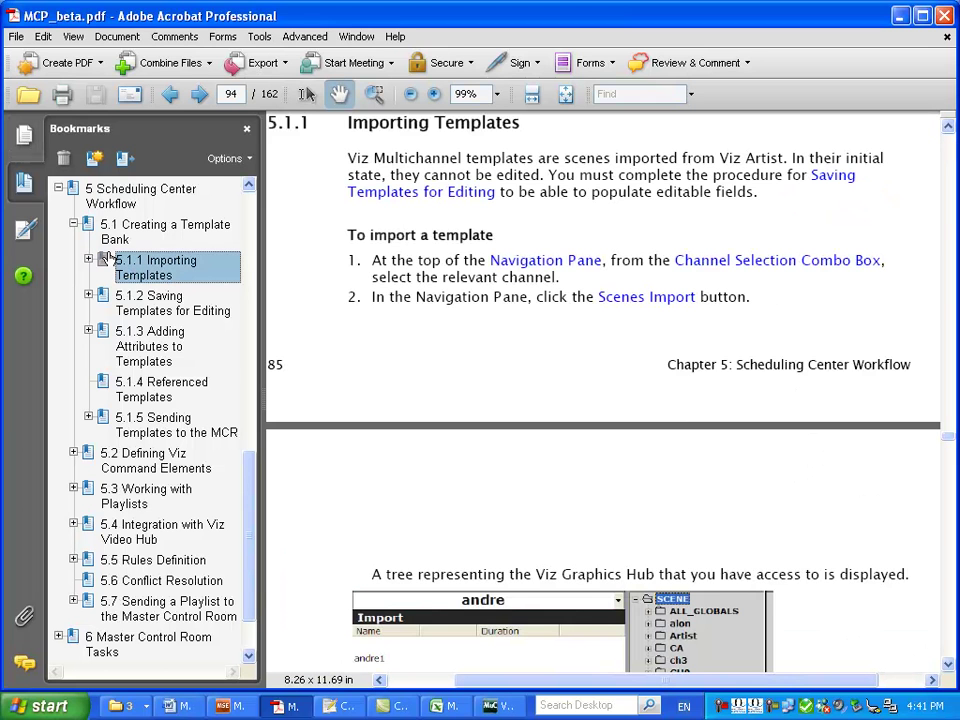
pyautogui.scroll(-1, 475, 232)
pyautogui.scroll(-10, 475, 232)
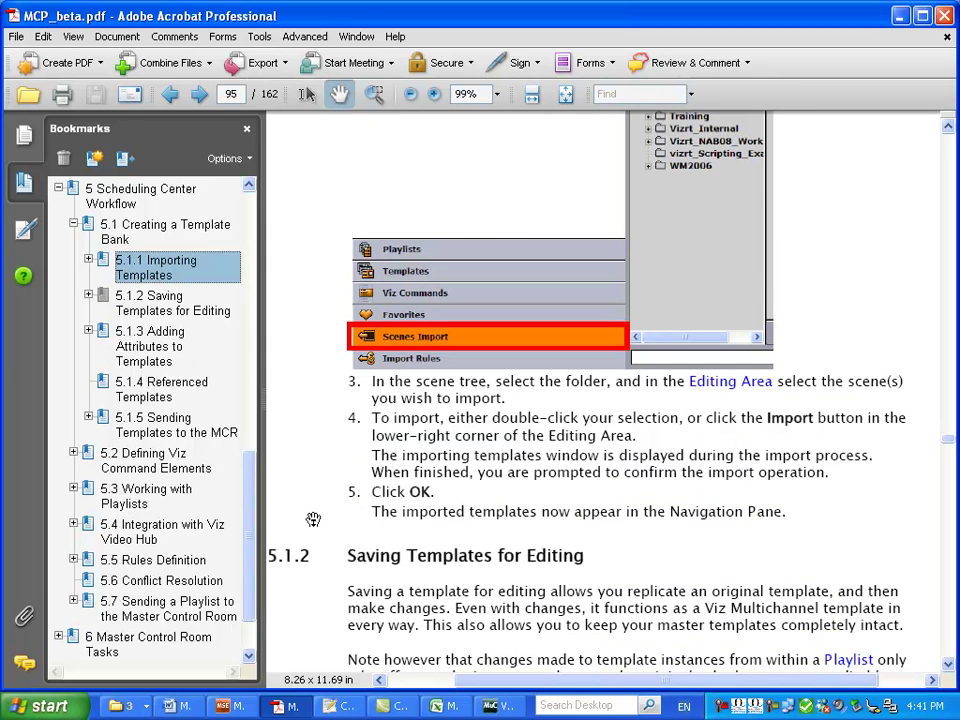
# - Read through section 5.5 Rules Definition down to deleting a condition on page 126
pyautogui.click(191, 561)
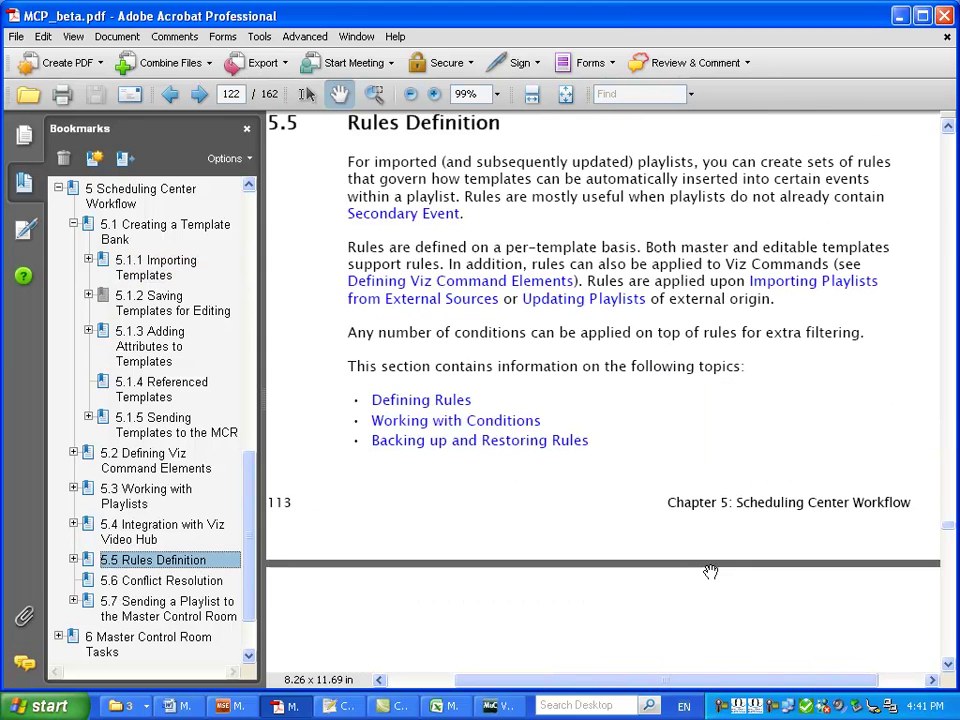
pyautogui.scroll(-3, 613, 466)
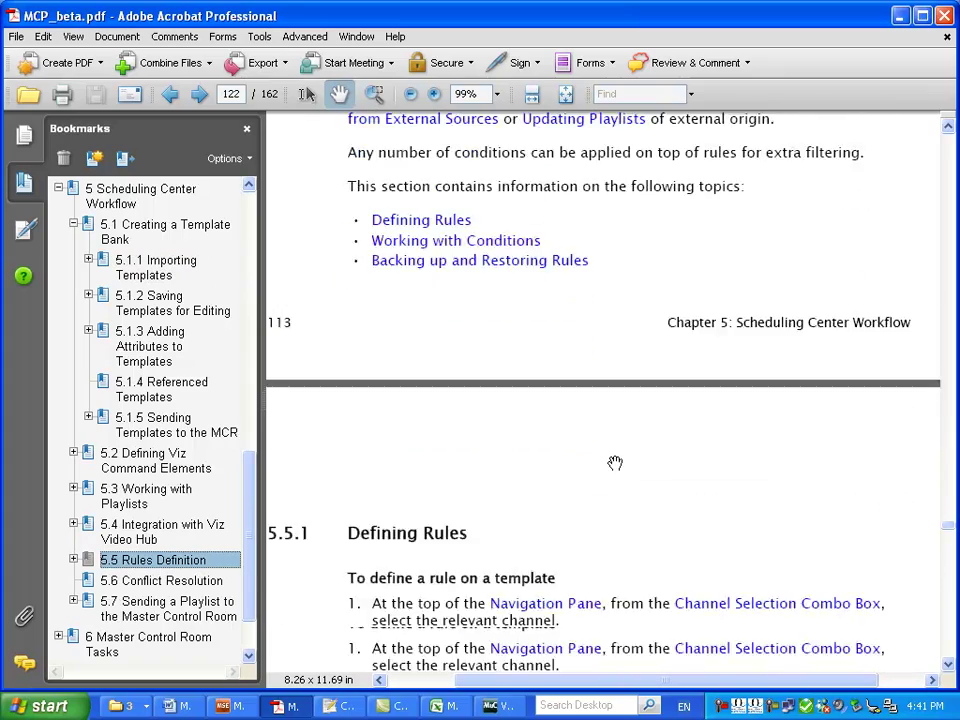
pyautogui.scroll(-15, 615, 462)
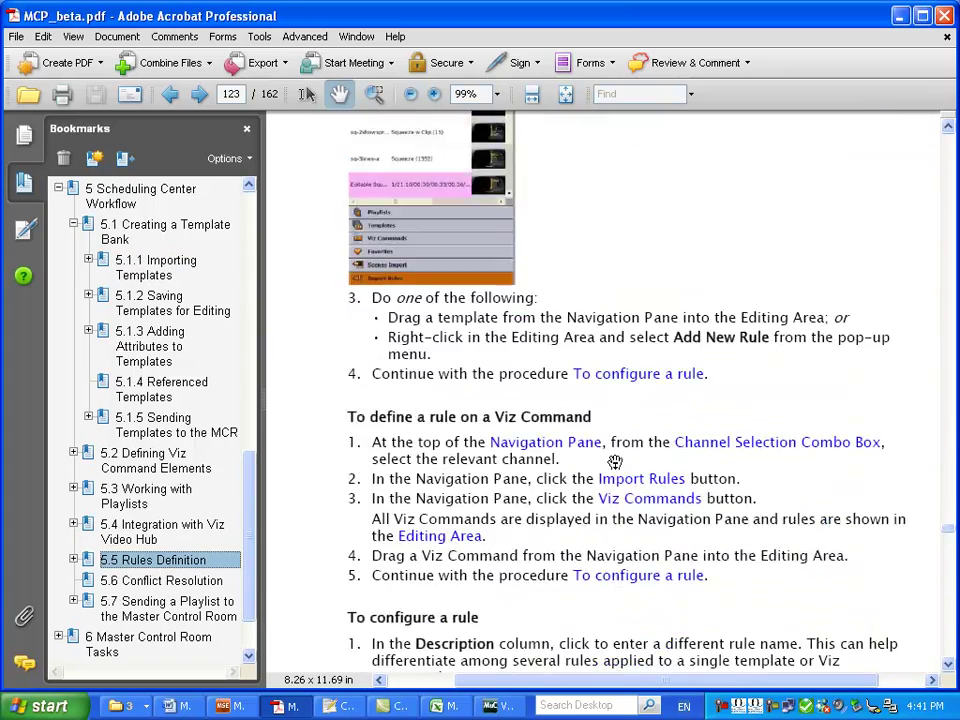
pyautogui.scroll(-14, 615, 462)
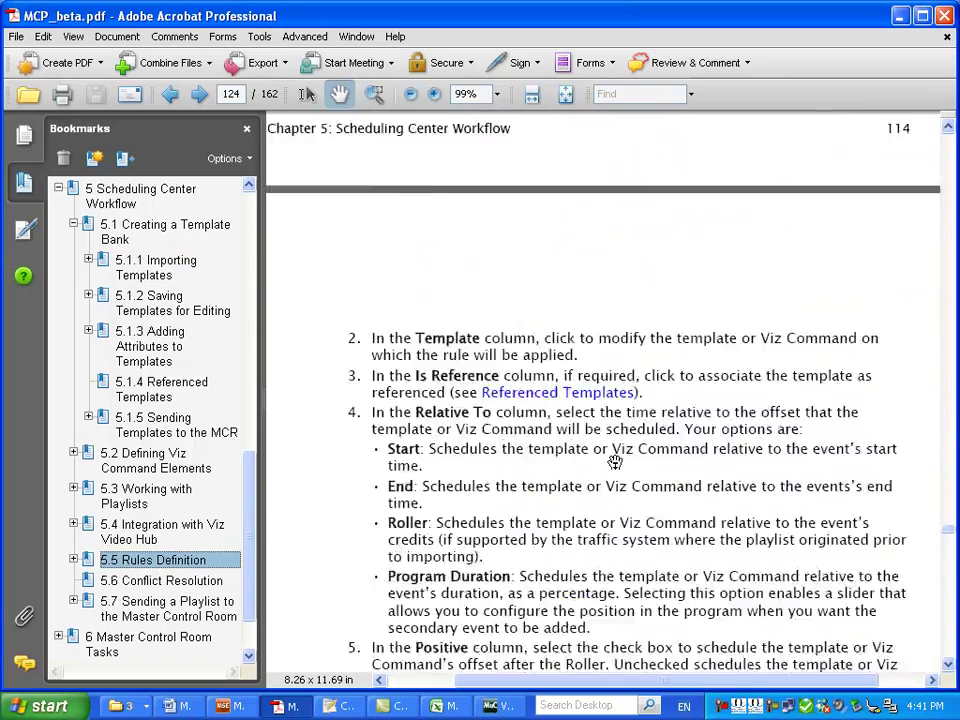
pyautogui.scroll(-12, 615, 462)
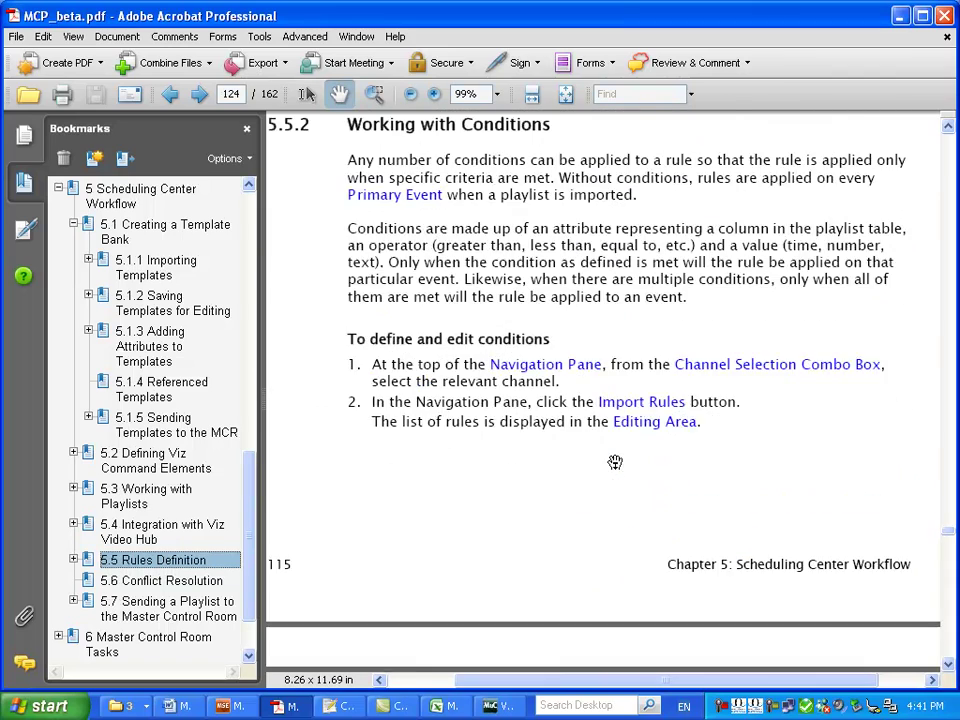
pyautogui.scroll(-12, 615, 462)
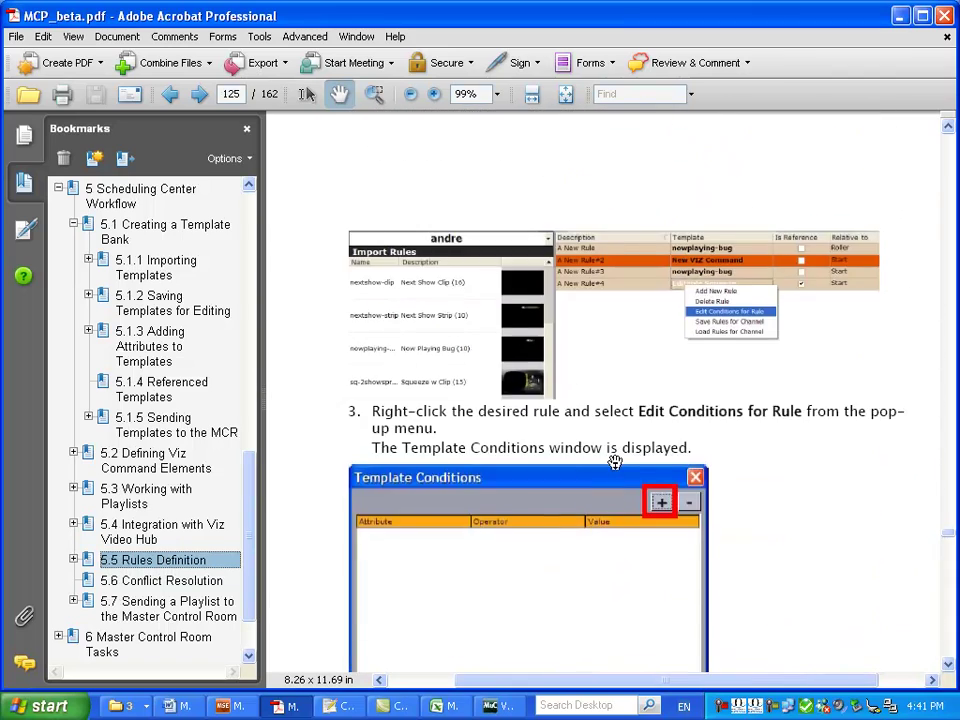
pyautogui.scroll(-12, 615, 462)
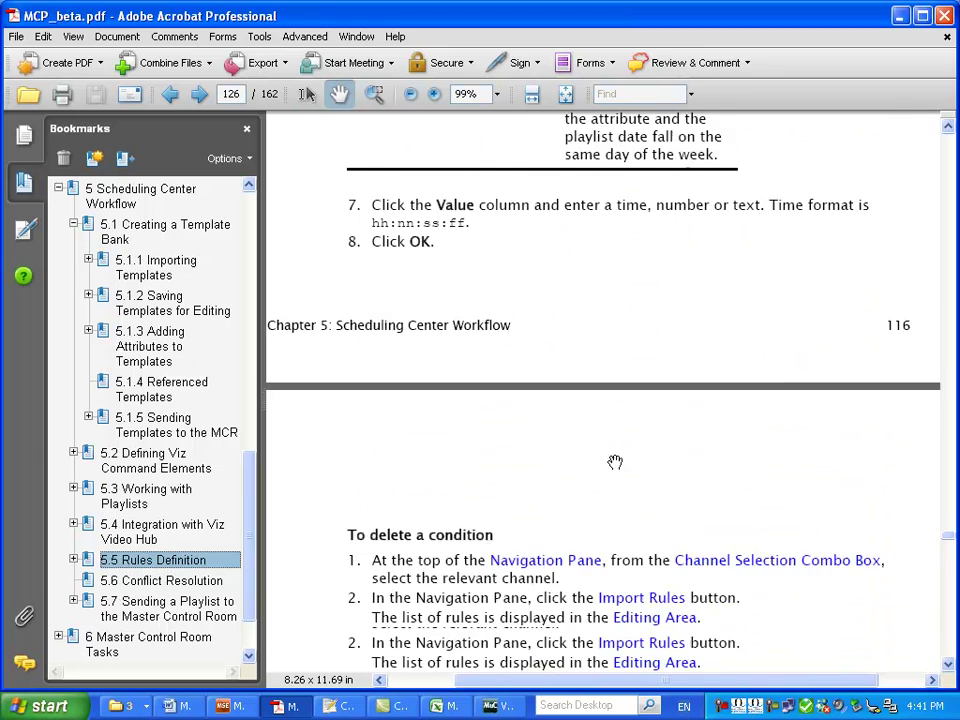
pyautogui.scroll(-4, 615, 462)
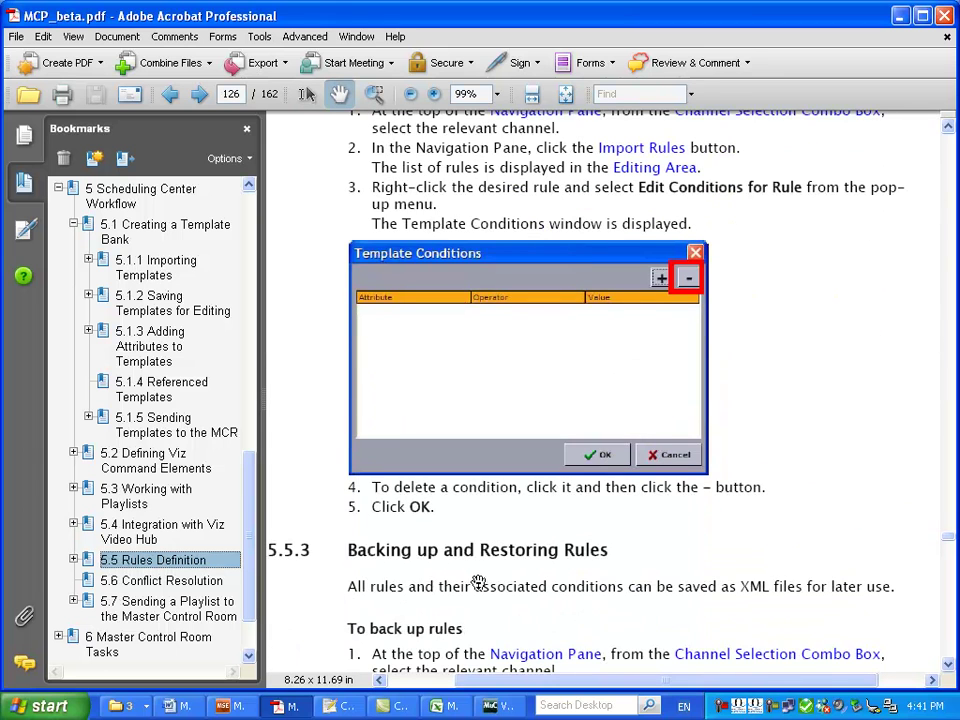
# - Return to Viz Multichannel and confirm the finished sq-3lines-a template import (1/1)
pyautogui.click(505, 706)
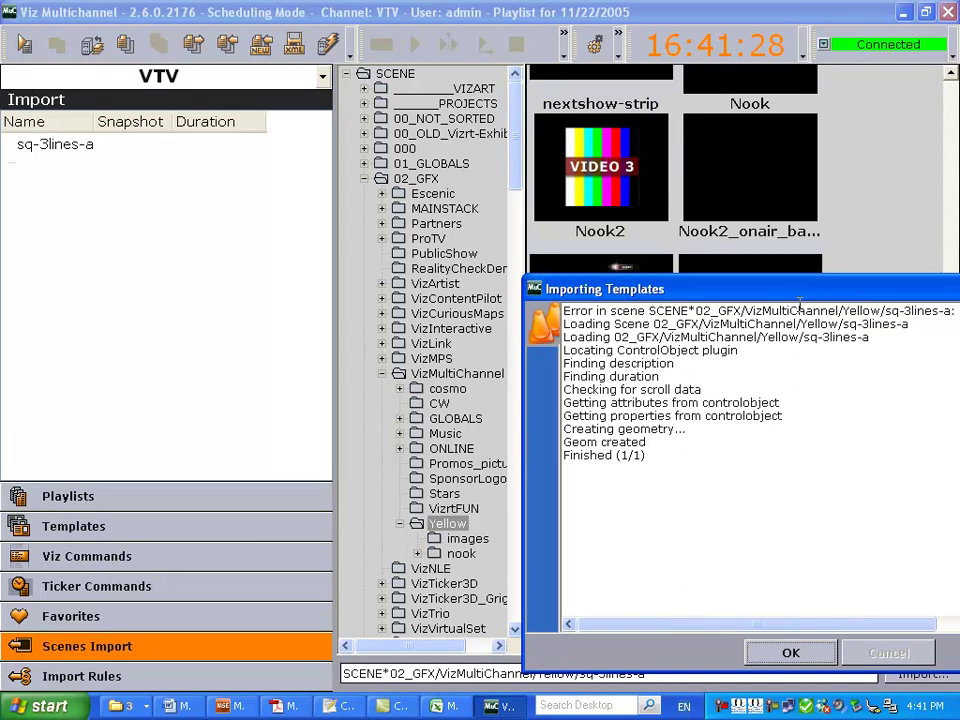
pyautogui.moveTo(798, 296); pyautogui.dragTo(643, 230)
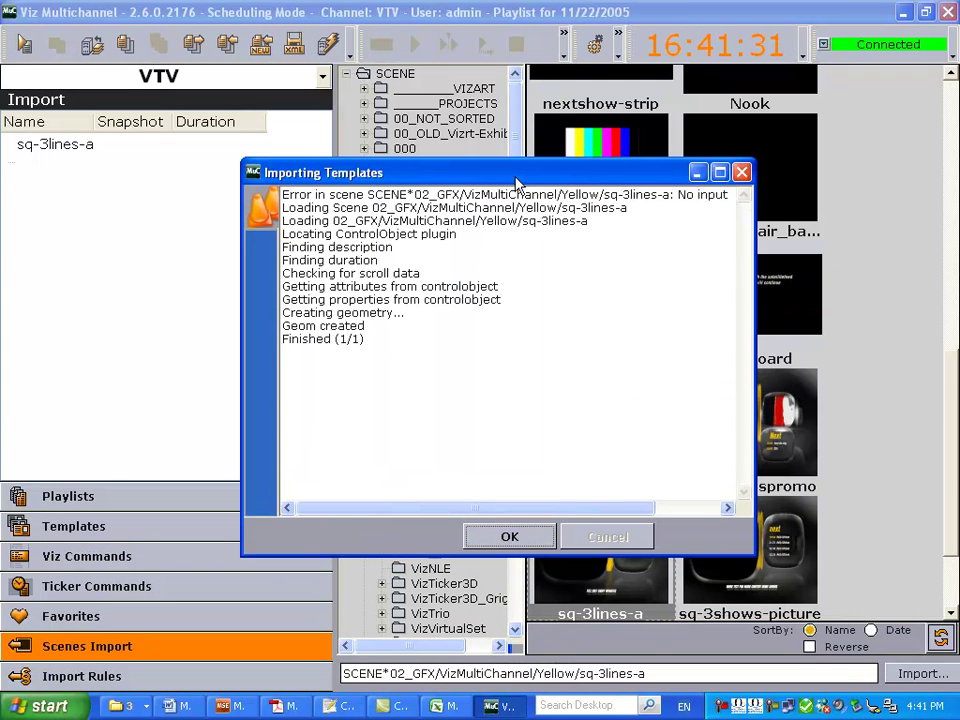
pyautogui.click(509, 538)
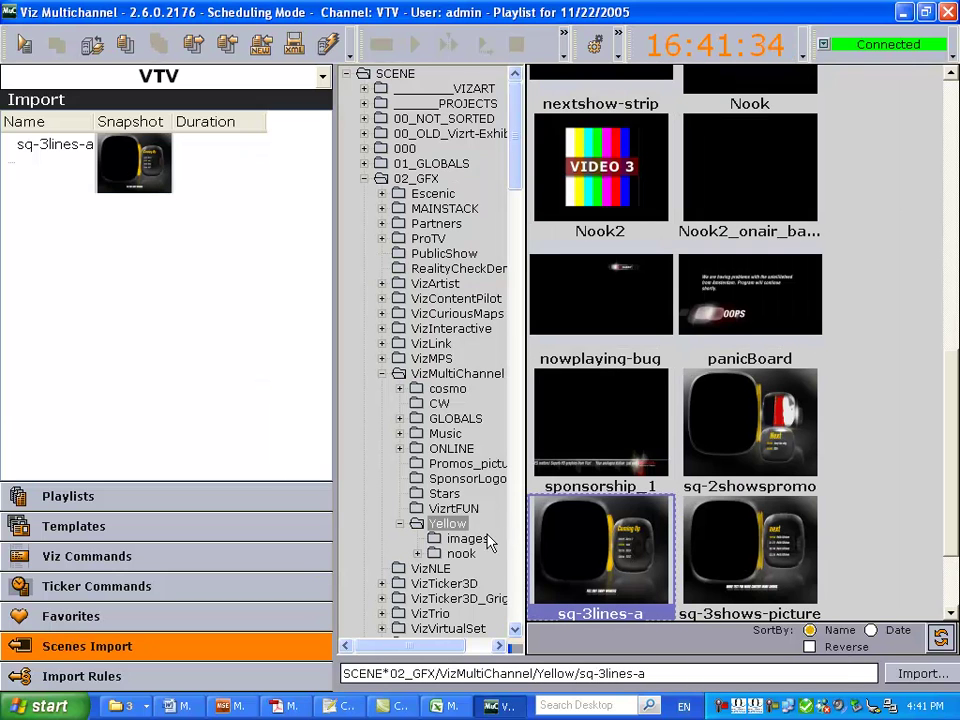
# - Create 'A New Rule' for sq-3lines-a in VTV's Import Rules and open its conditions
pyautogui.click(175, 678)
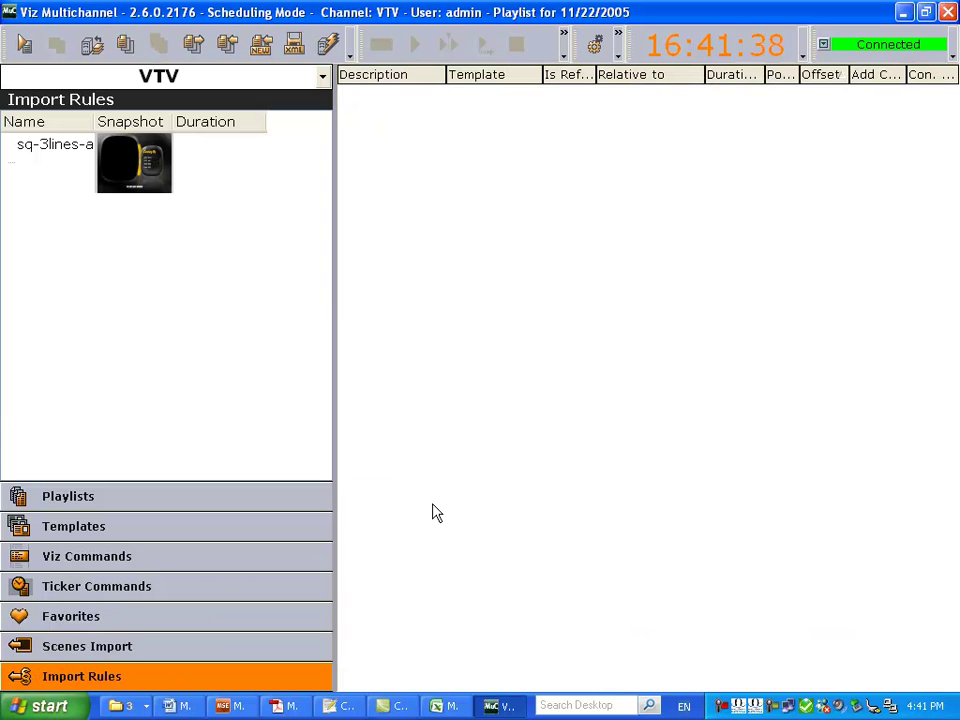
pyautogui.rightClick(383, 110)
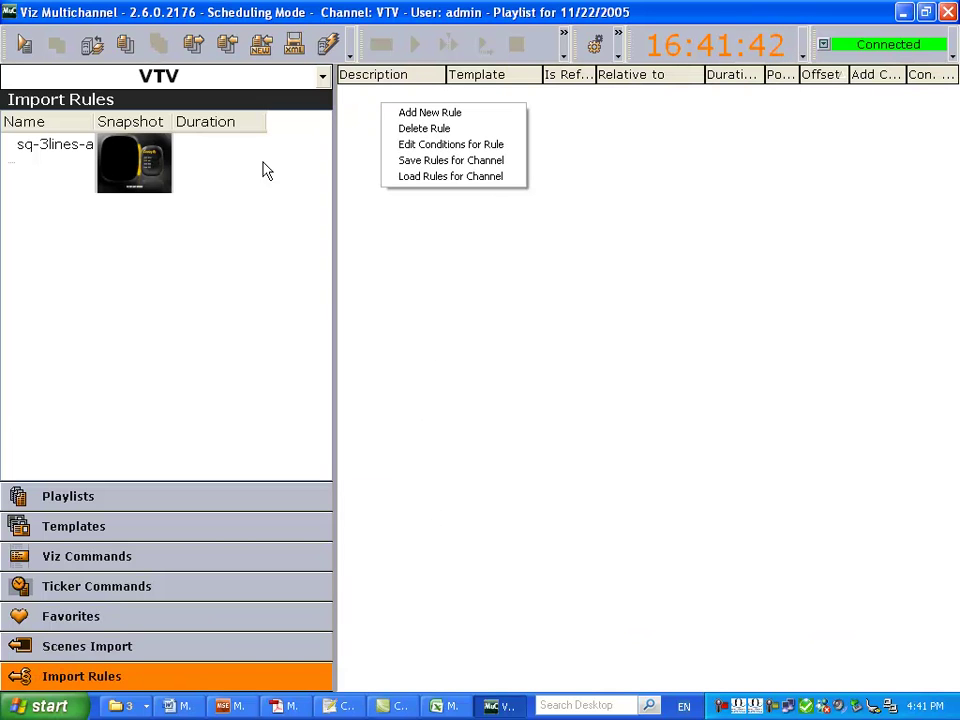
pyautogui.click(183, 180)
pyautogui.moveTo(144, 171); pyautogui.dragTo(420, 164)
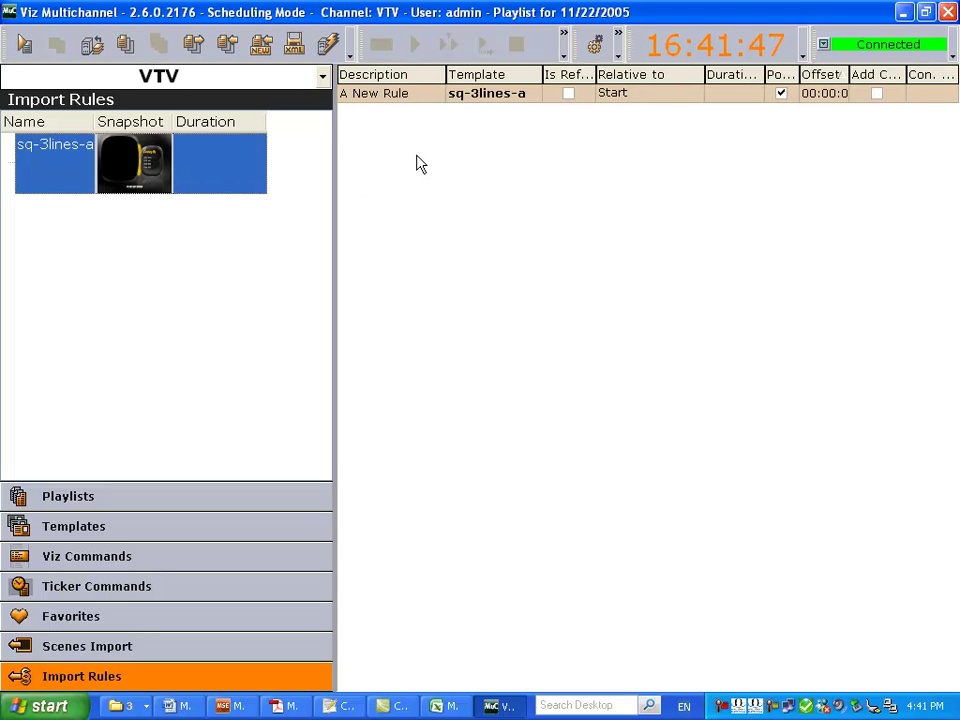
pyautogui.click(387, 90)
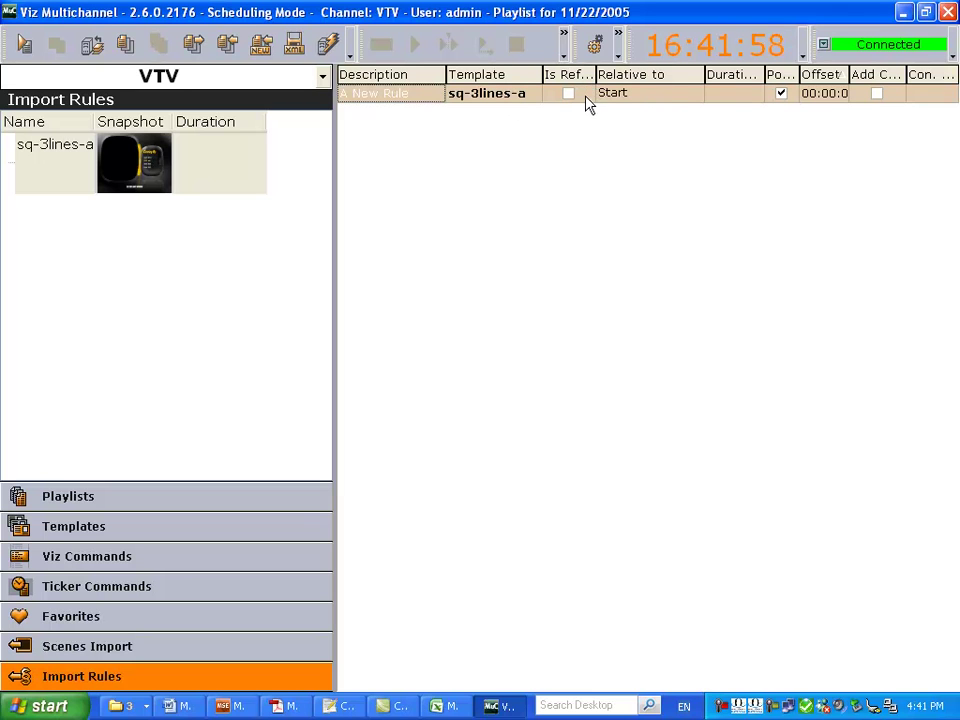
pyautogui.rightClick(636, 101)
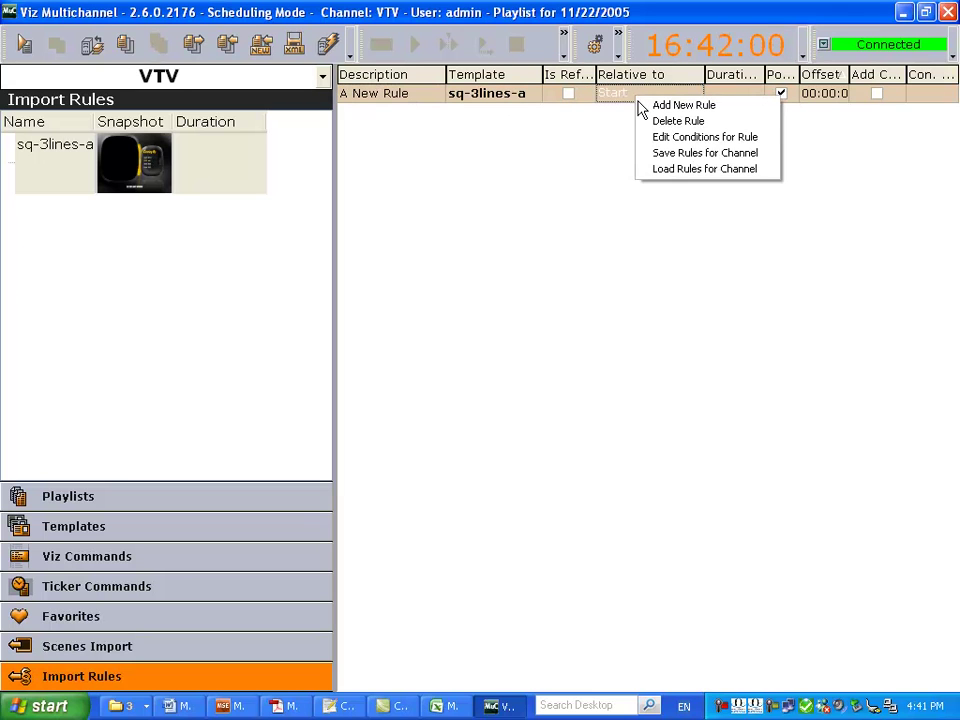
pyautogui.click(673, 146)
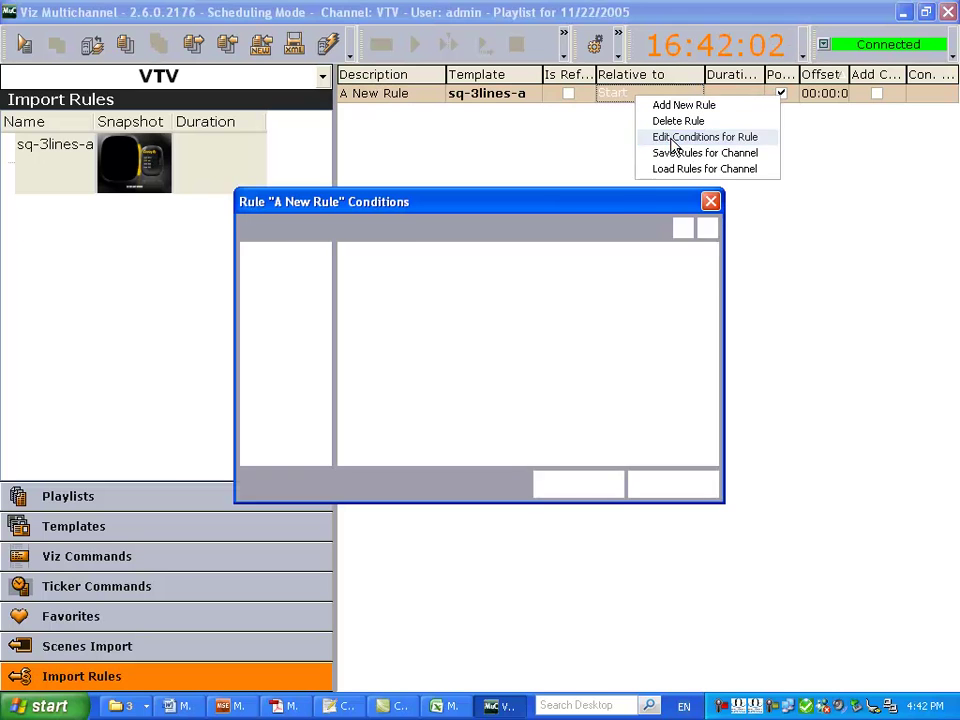
# - Add the first condition: begin > 11:00:00:00
pyautogui.click(682, 228)
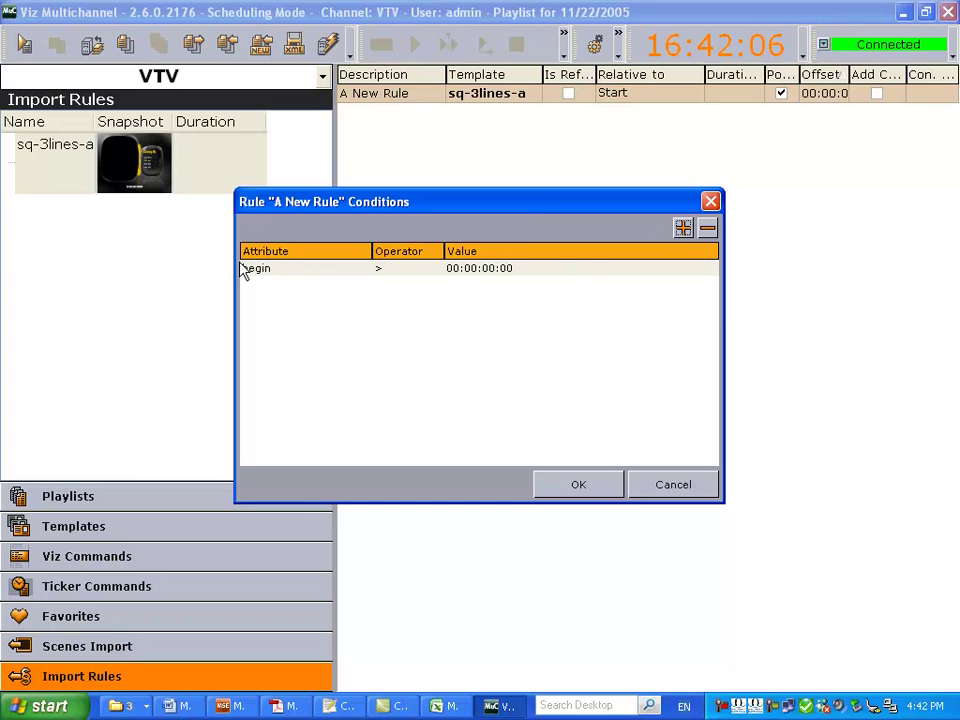
pyautogui.click(316, 265)
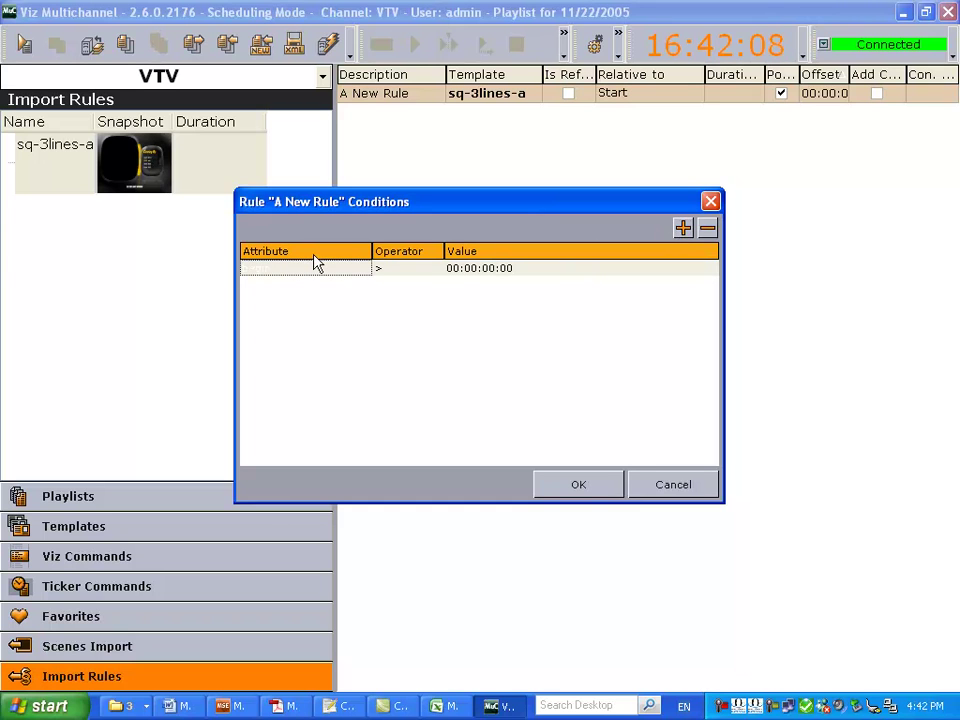
pyautogui.click(362, 273)
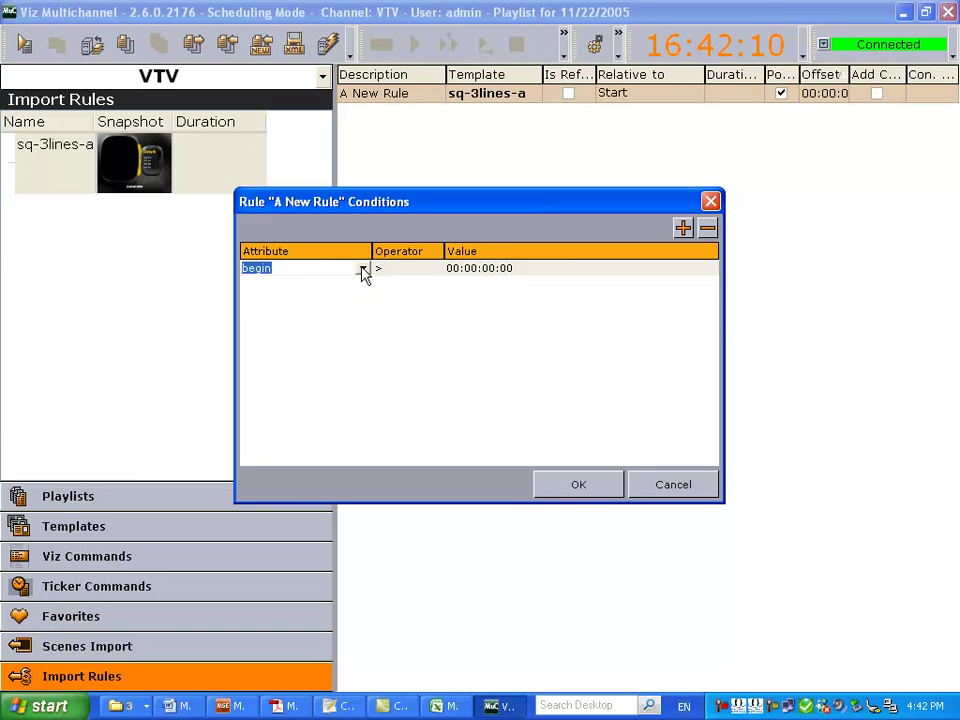
pyautogui.click(363, 270)
pyautogui.click(370, 226)
pyautogui.click(479, 272)
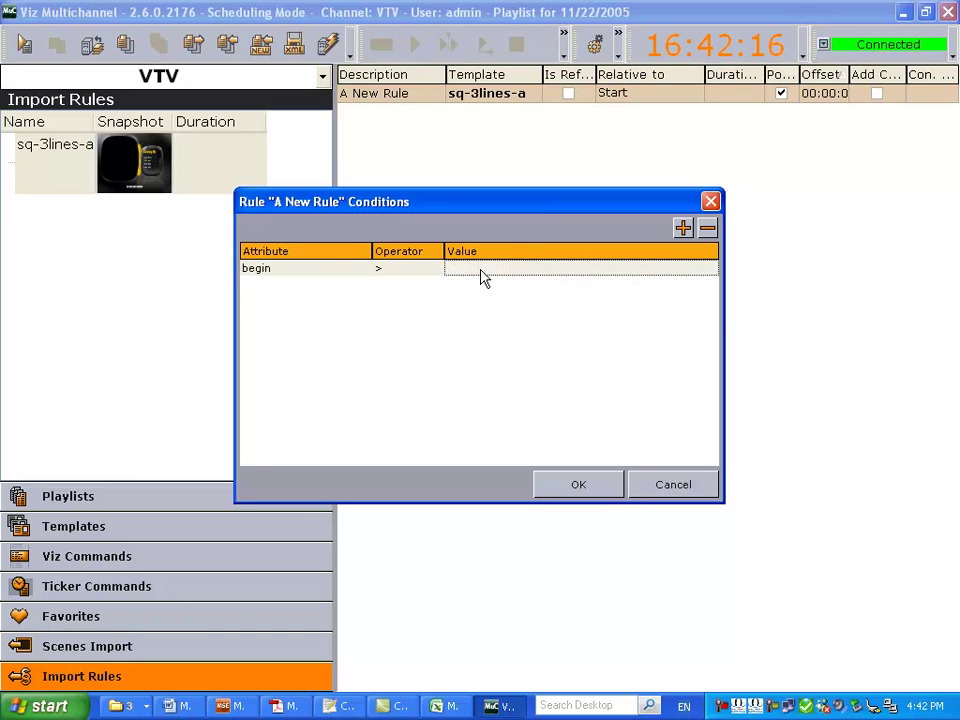
pyautogui.click(489, 268)
pyautogui.click(487, 270)
pyautogui.click(481, 267)
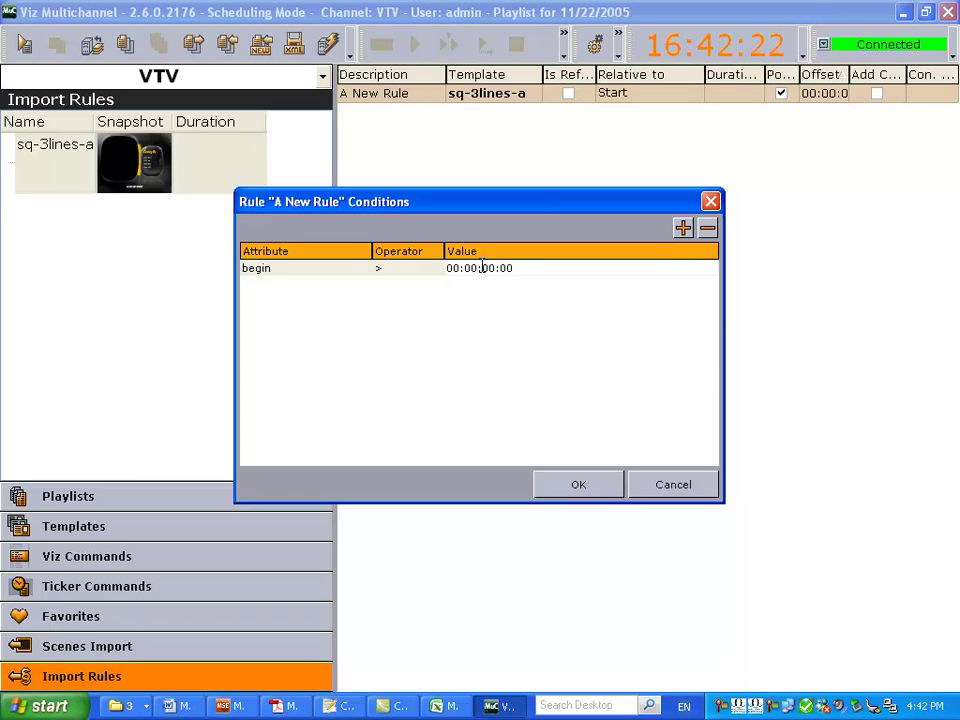
pyautogui.press('Home')
pyautogui.write('0')
pyautogui.press('BackSpace')
pyautogui.press('BackSpace')
pyautogui.write('1')
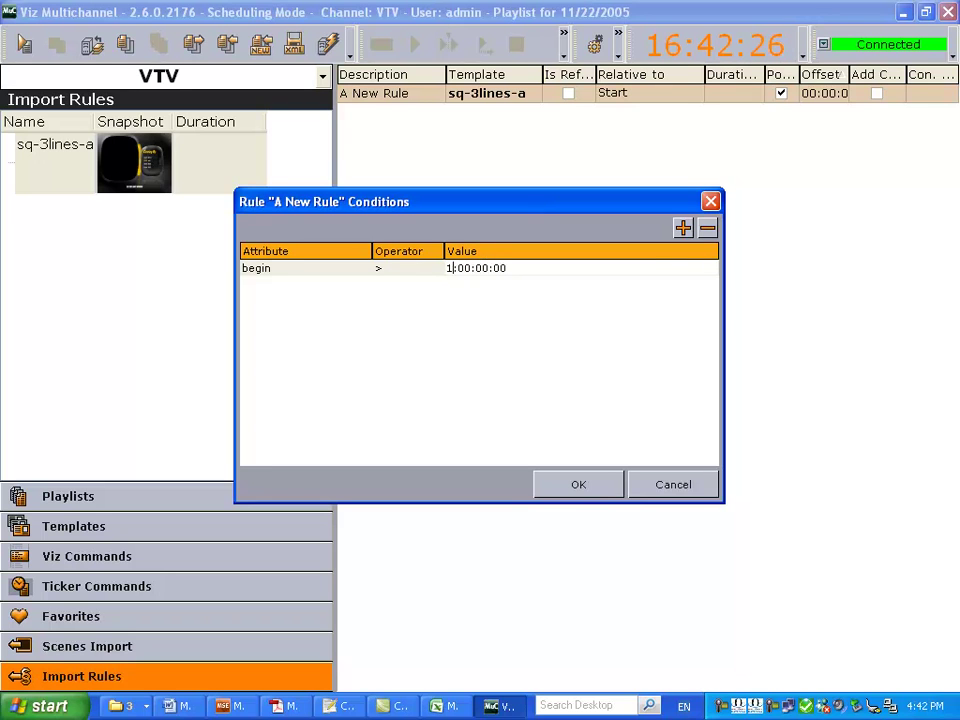
pyautogui.write('1')
pyautogui.click(450, 339)
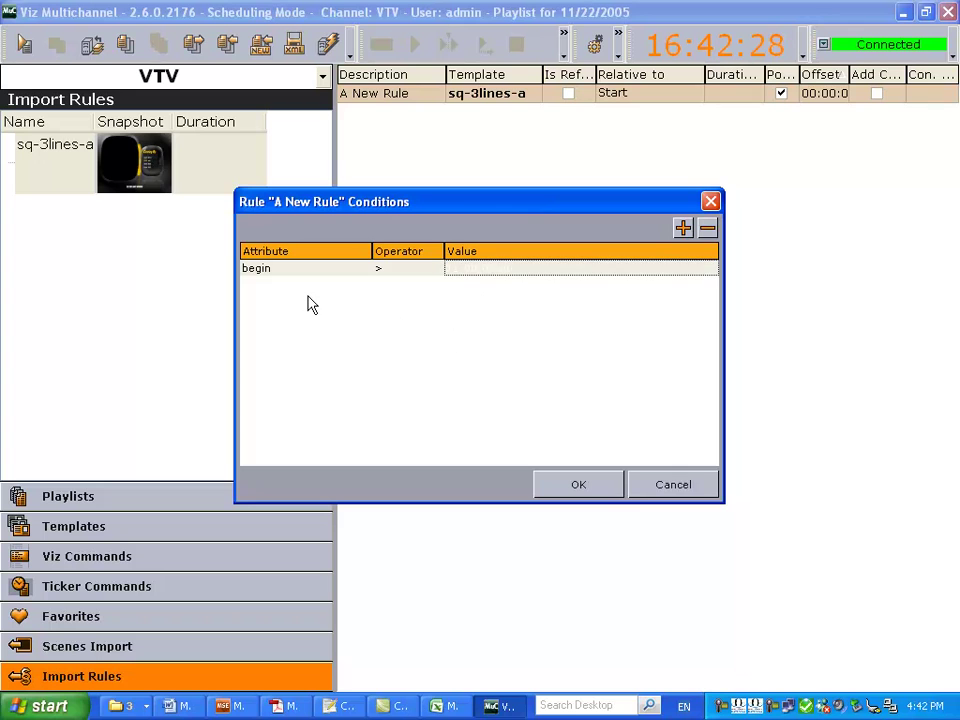
# - Add a second condition begin < 13:00:00:00 and confirm the conditions
pyautogui.click(683, 228)
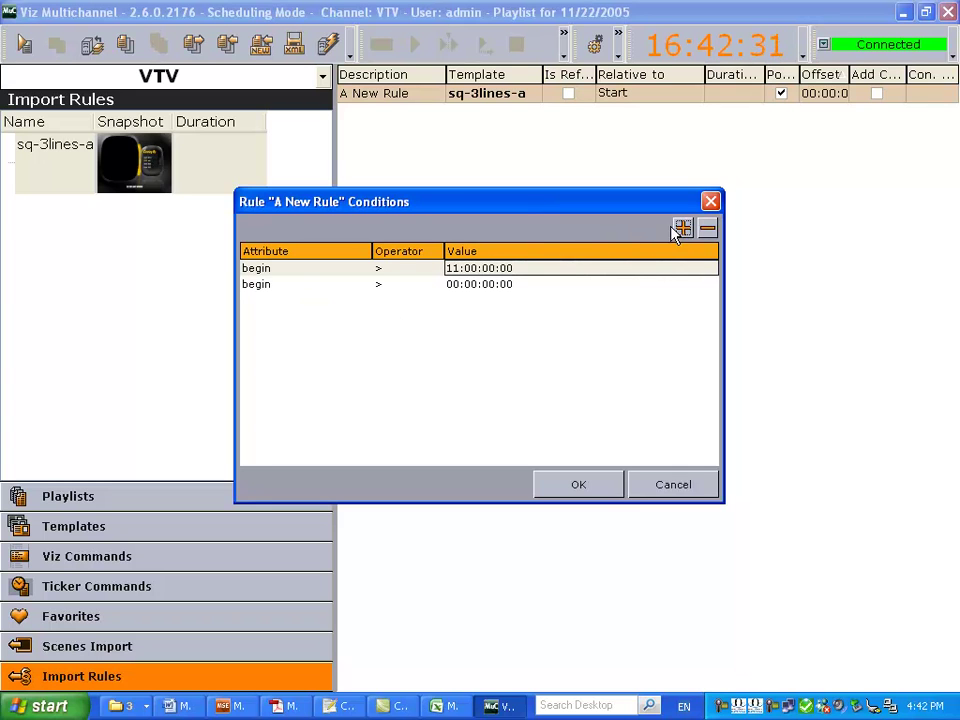
pyautogui.click(408, 288)
pyautogui.click(435, 285)
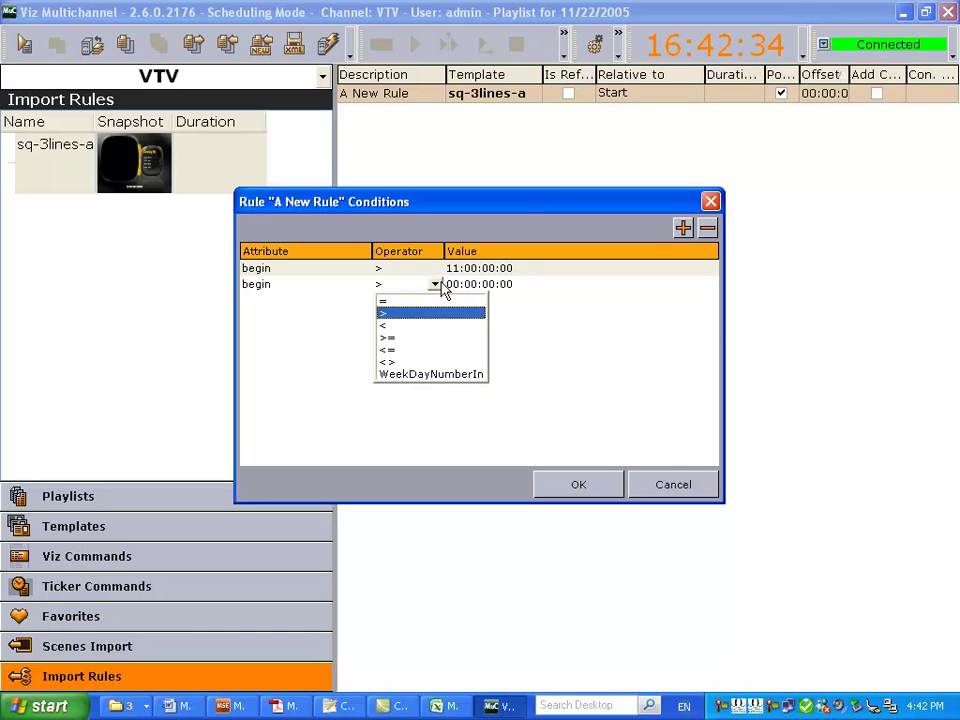
pyautogui.click(426, 331)
pyautogui.click(476, 285)
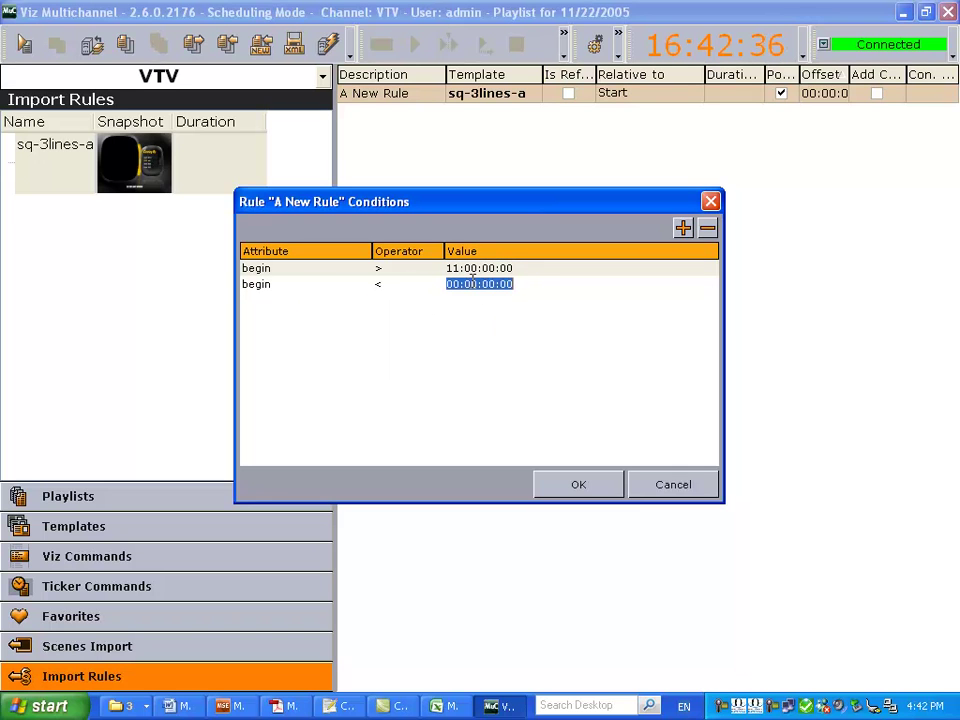
pyautogui.press('Home')
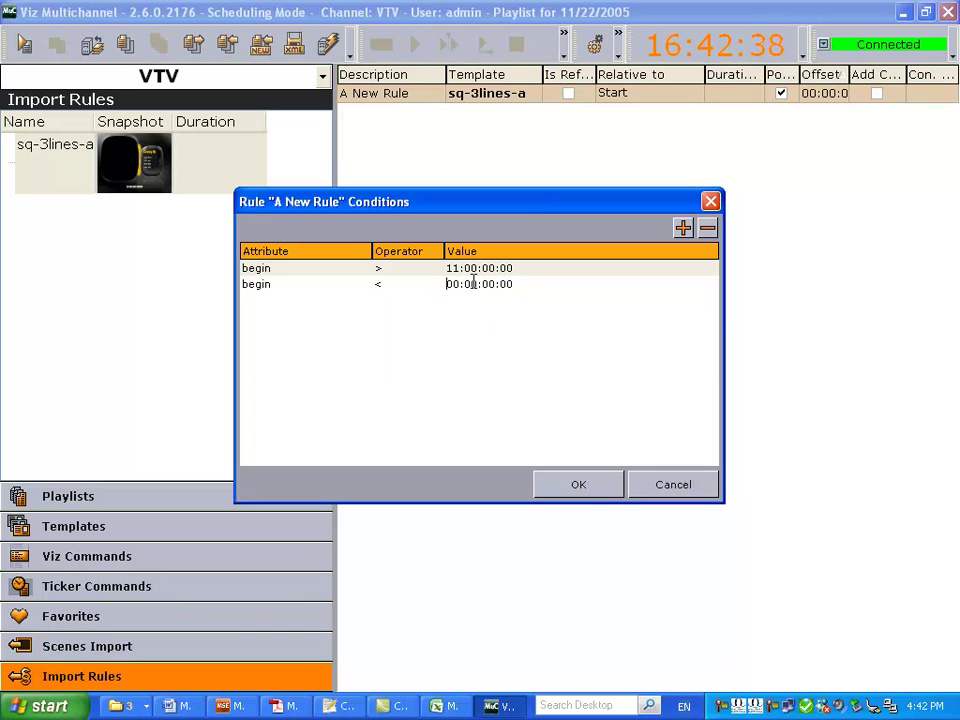
pyautogui.press('Delete')
pyautogui.press('Delete')
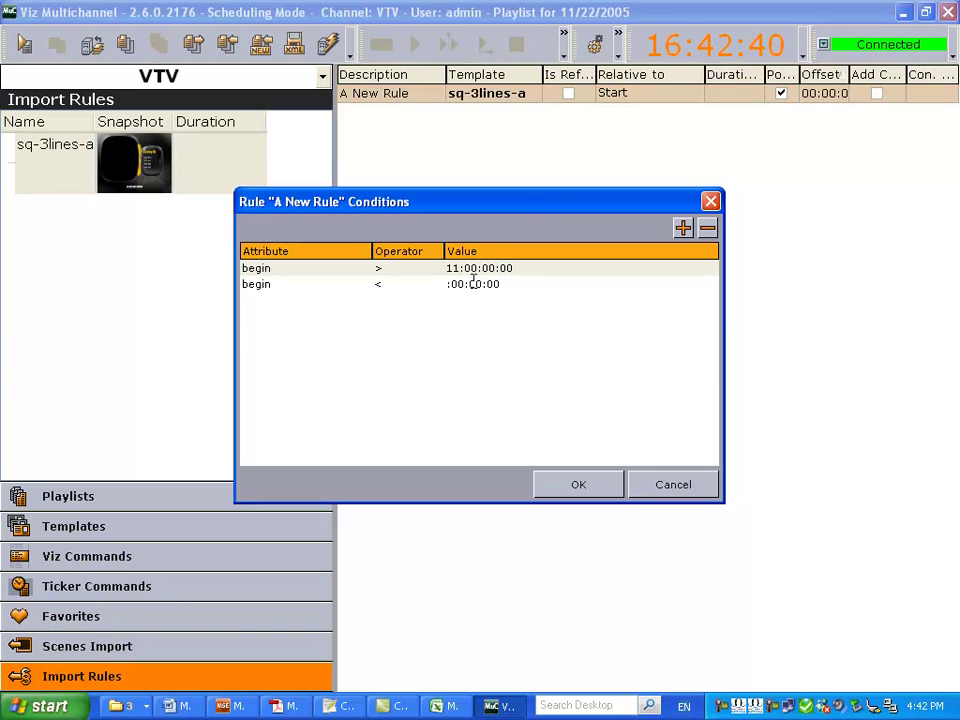
pyautogui.write('13')
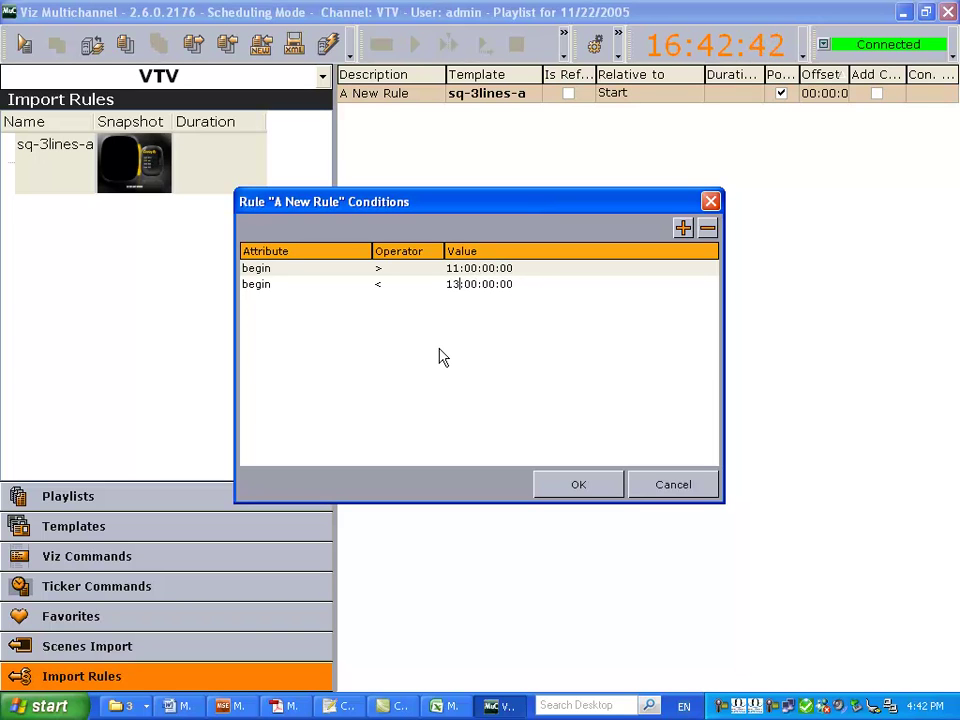
pyautogui.press('Return')
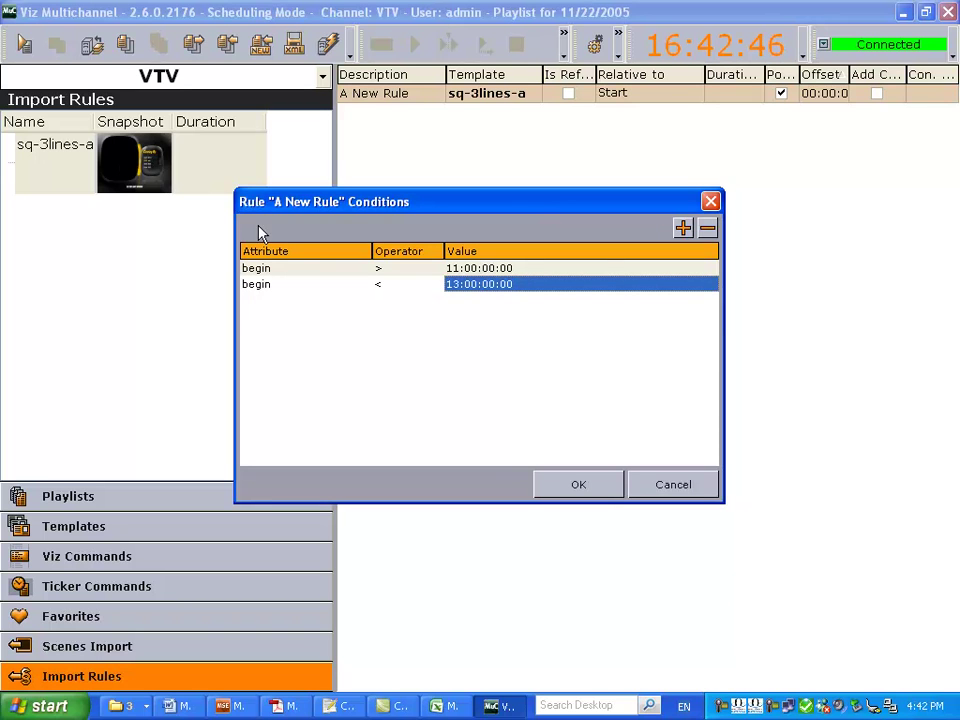
pyautogui.click(581, 484)
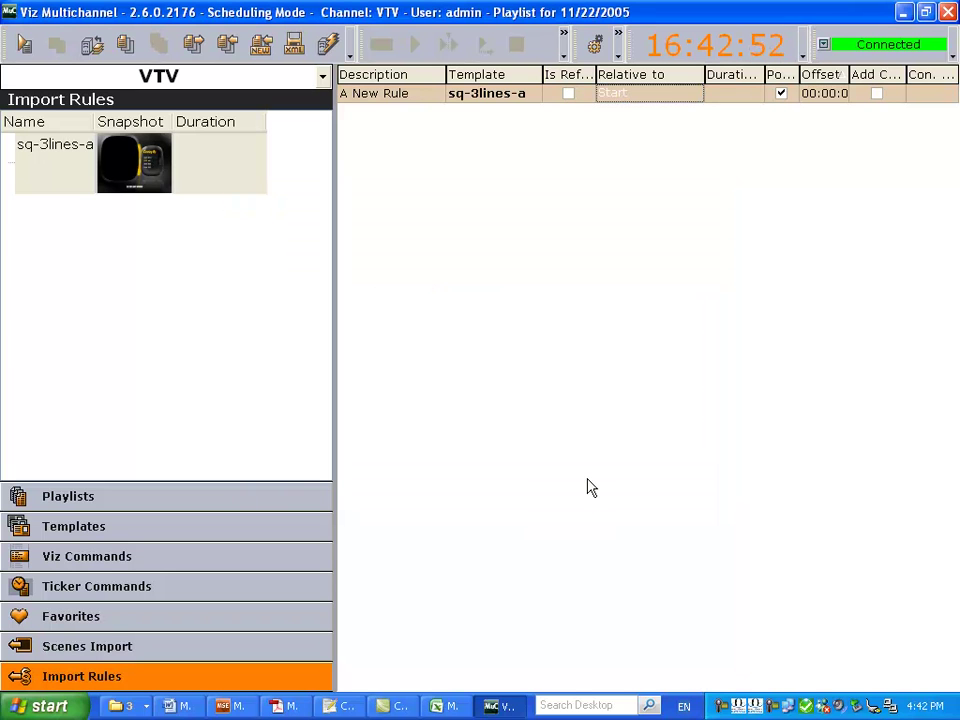
# - Delete the existing 11/22/2005 playlist from the Playlists list
pyautogui.click(317, 492)
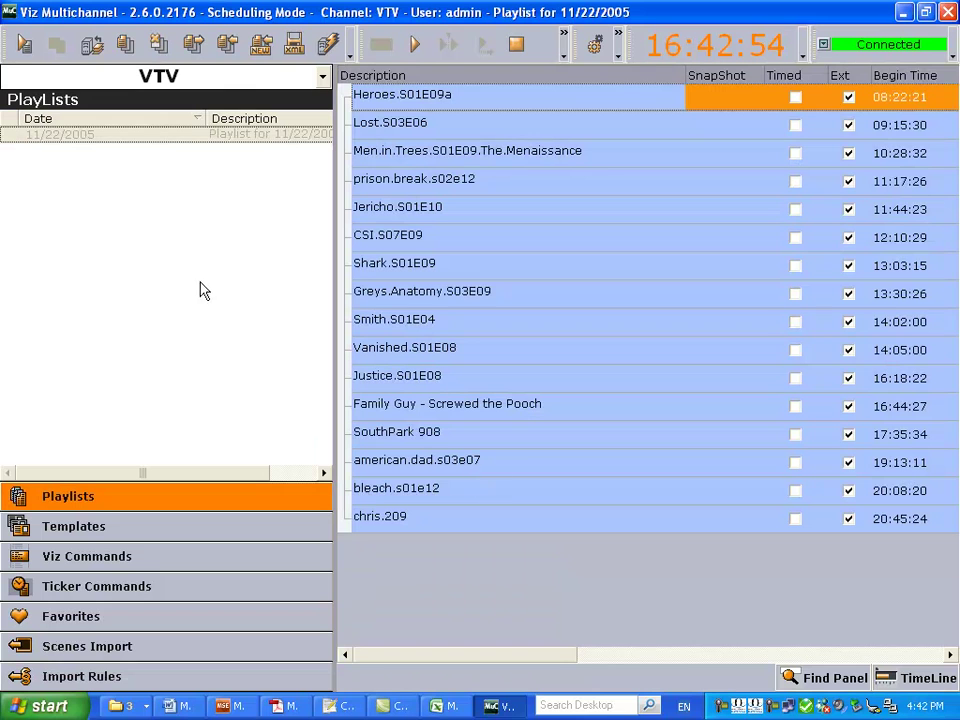
pyautogui.rightClick(199, 145)
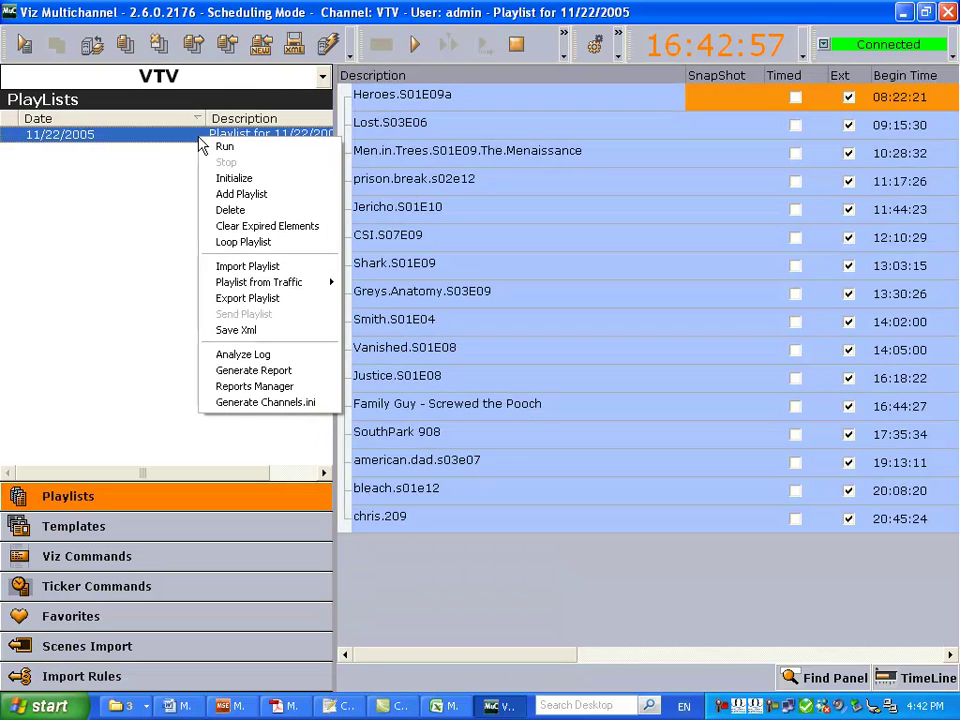
pyautogui.click(231, 210)
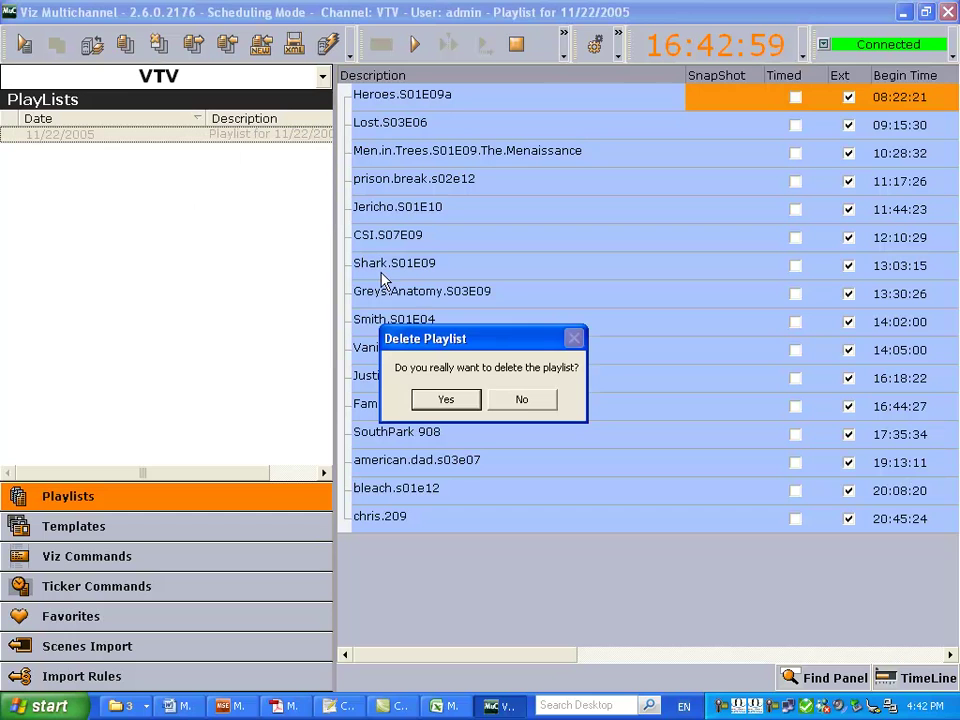
pyautogui.click(444, 397)
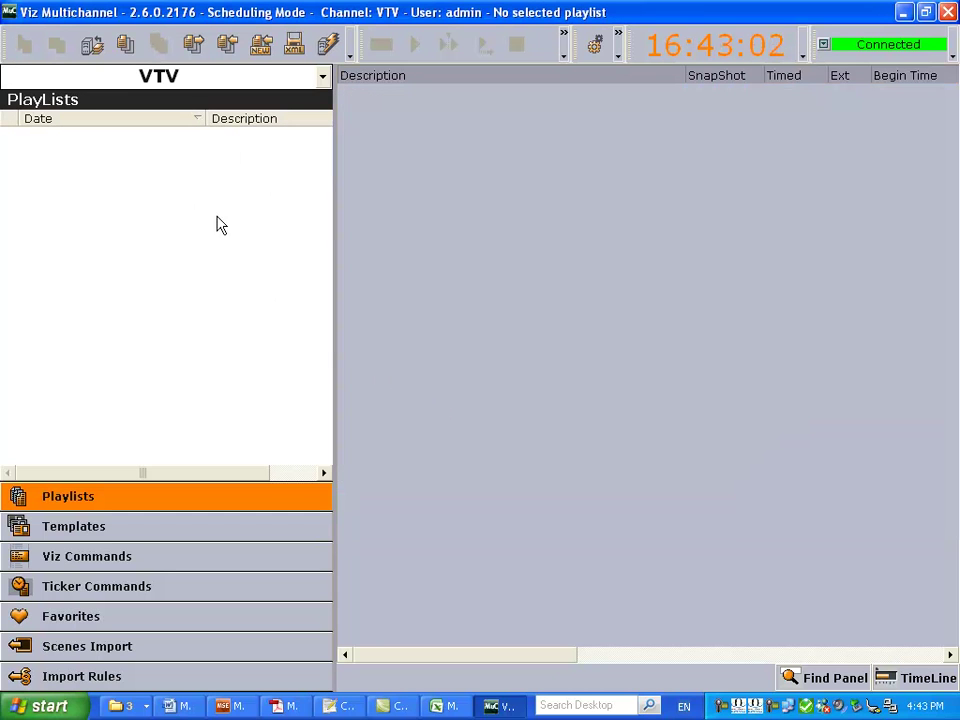
pyautogui.click(260, 47)
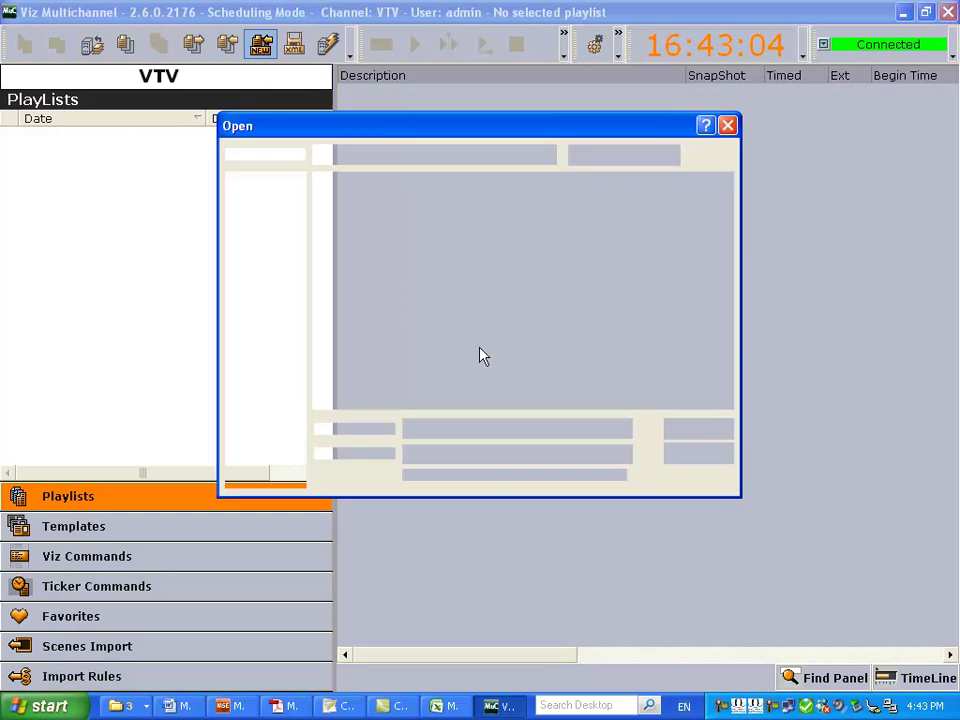
pyautogui.click(415, 295)
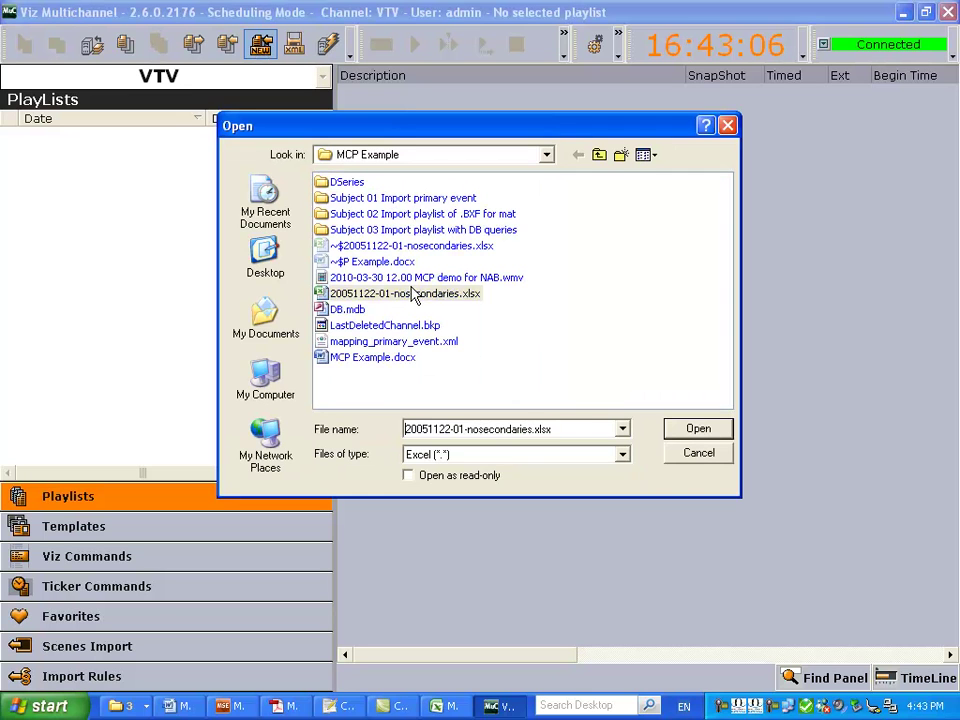
pyautogui.click(693, 428)
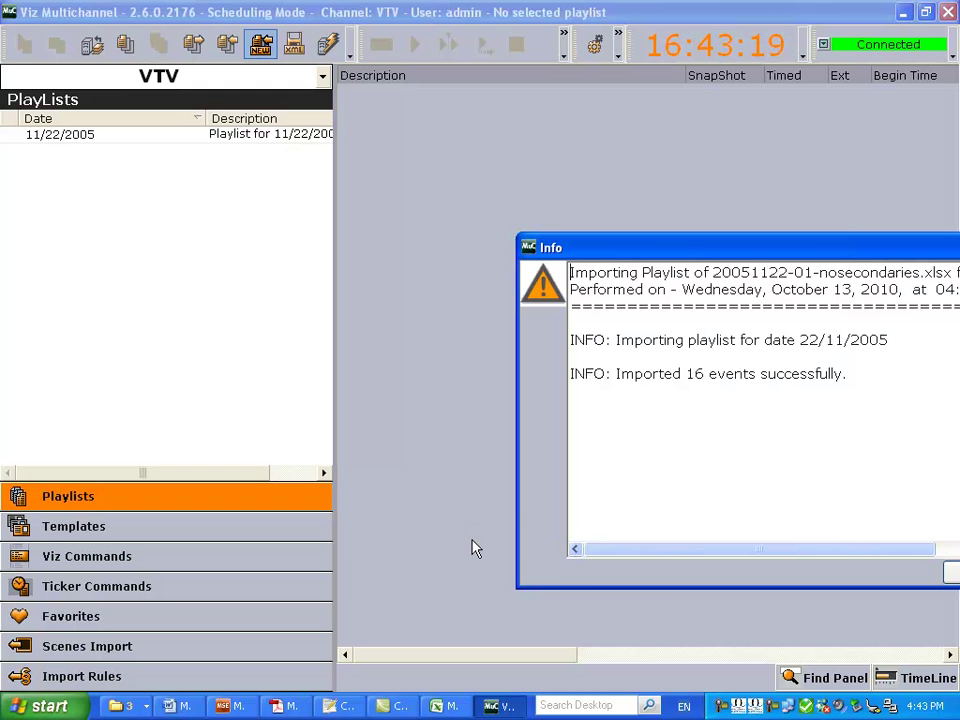
pyautogui.moveTo(804, 251); pyautogui.dragTo(628, 216)
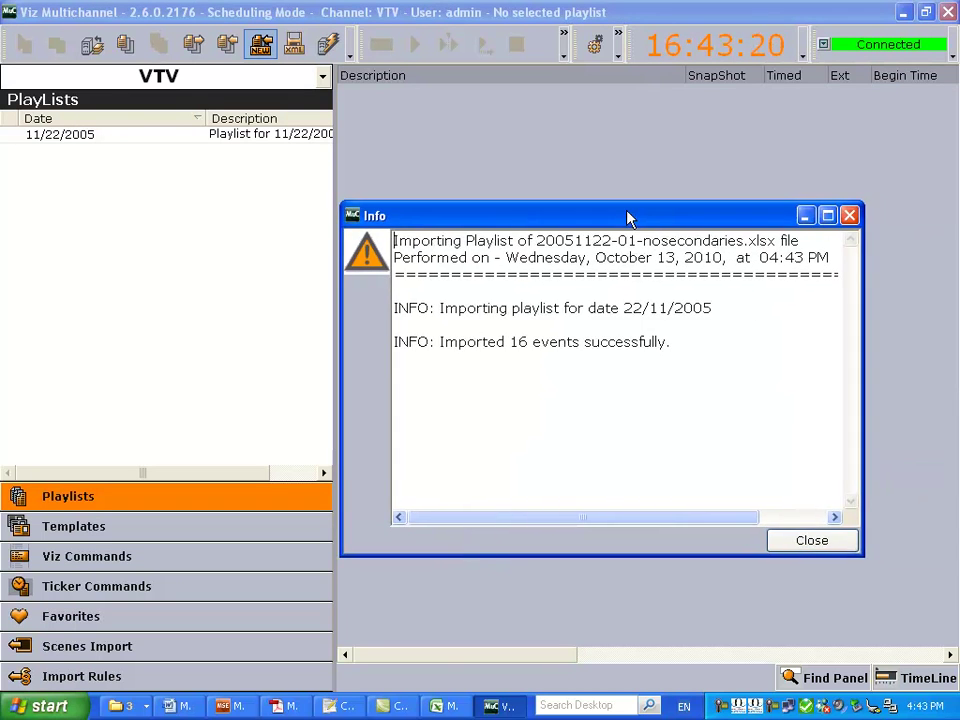
pyautogui.click(796, 541)
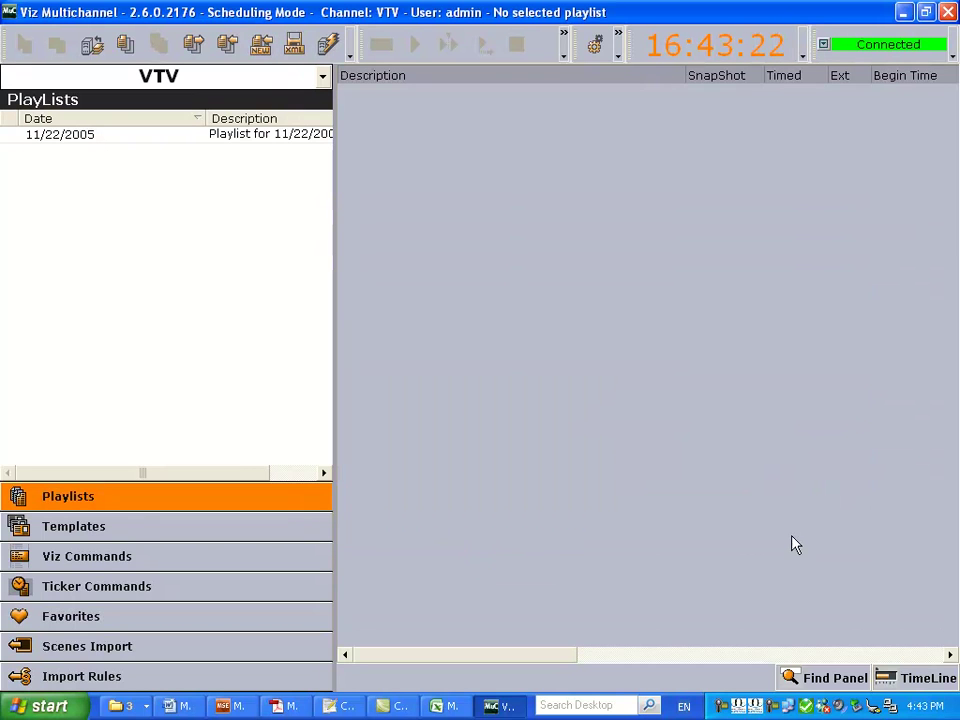
# - Open the 11/22/2005 playlist and expand prison.break, Jericho.S01E10 and CSI.S07E09 to reveal their secondary events
pyautogui.click(247, 135)
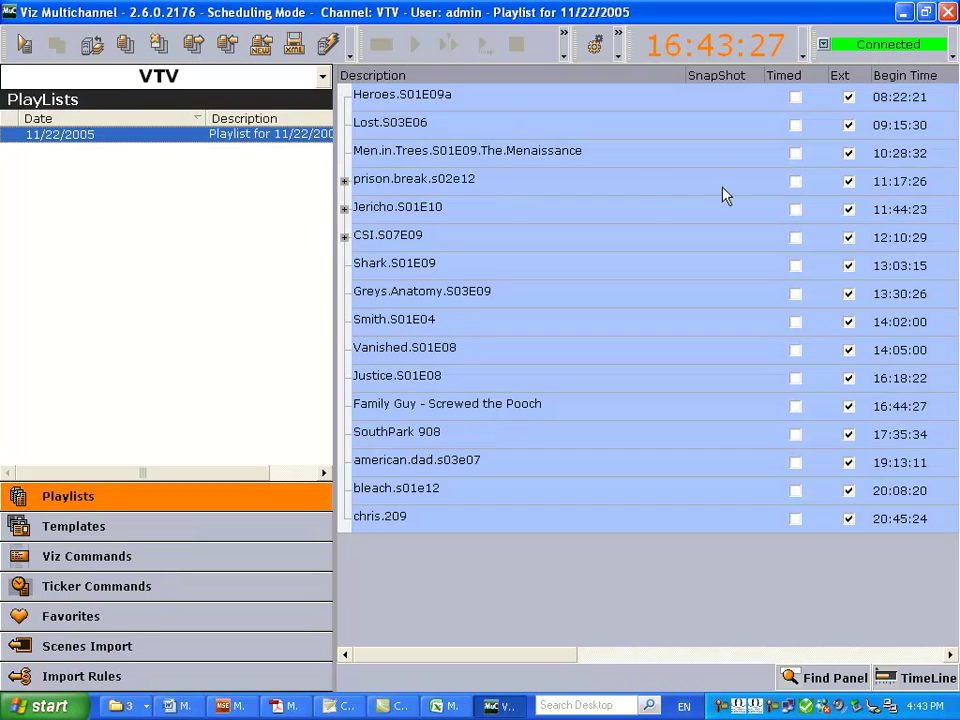
pyautogui.click(348, 186)
pyautogui.click(345, 182)
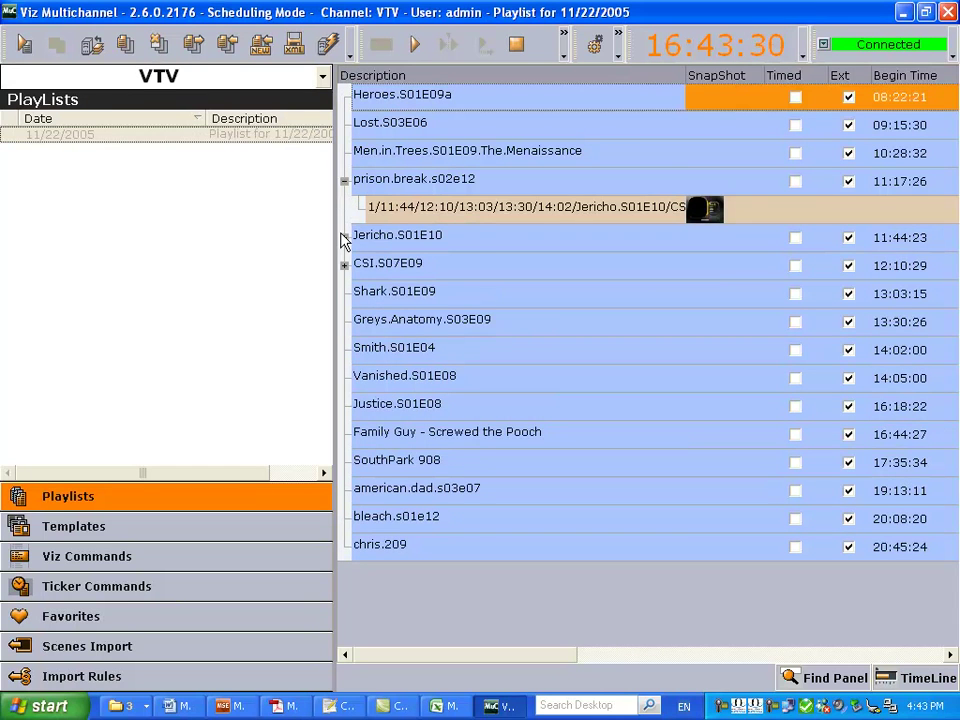
pyautogui.click(344, 238)
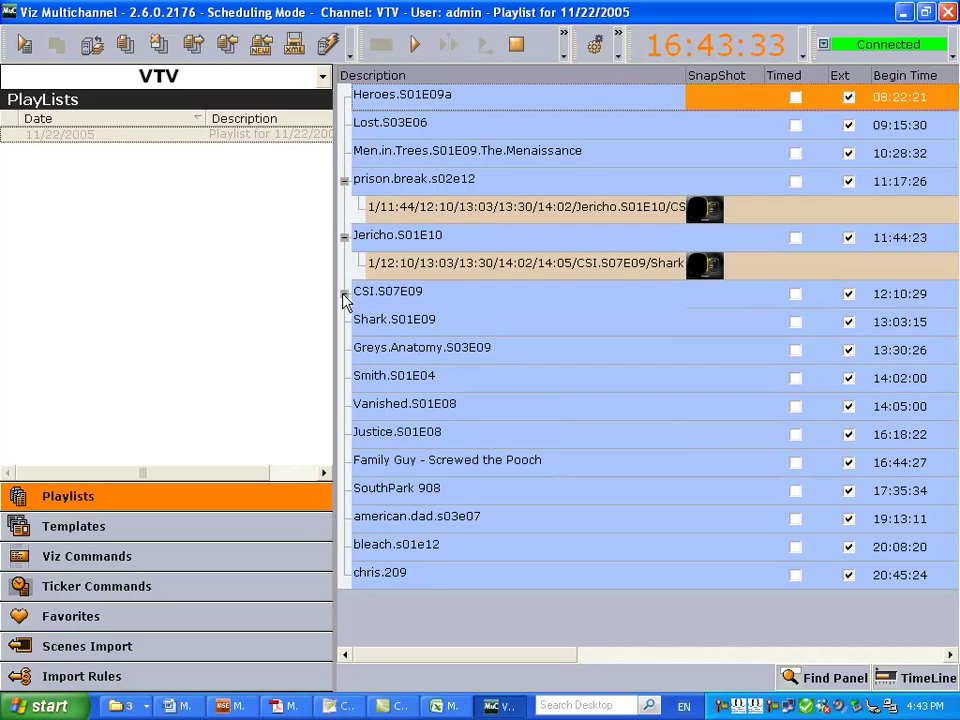
pyautogui.click(344, 293)
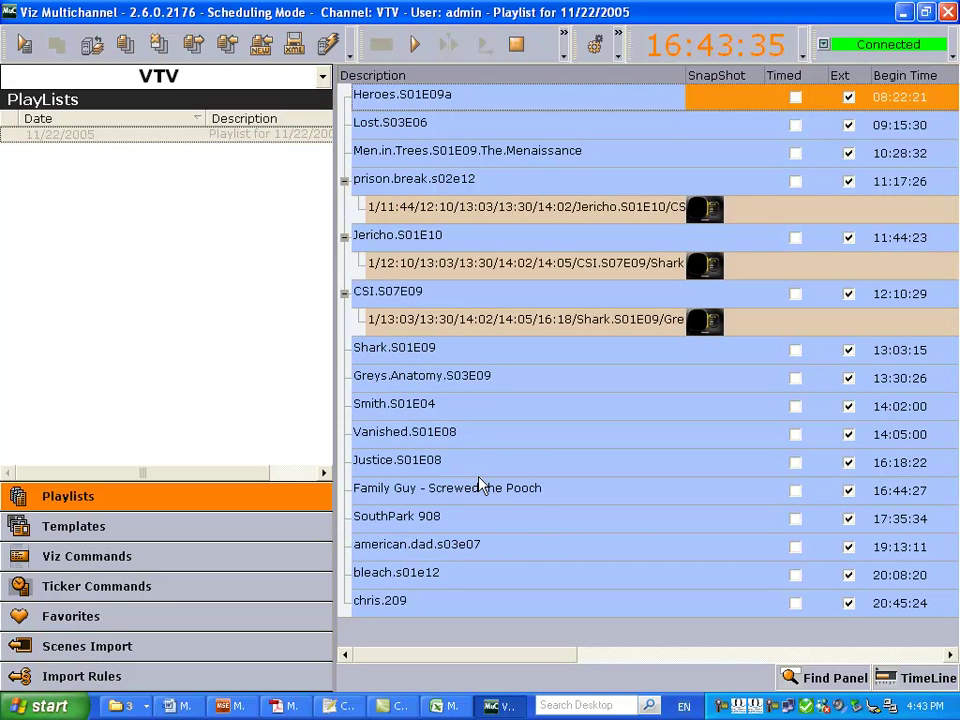